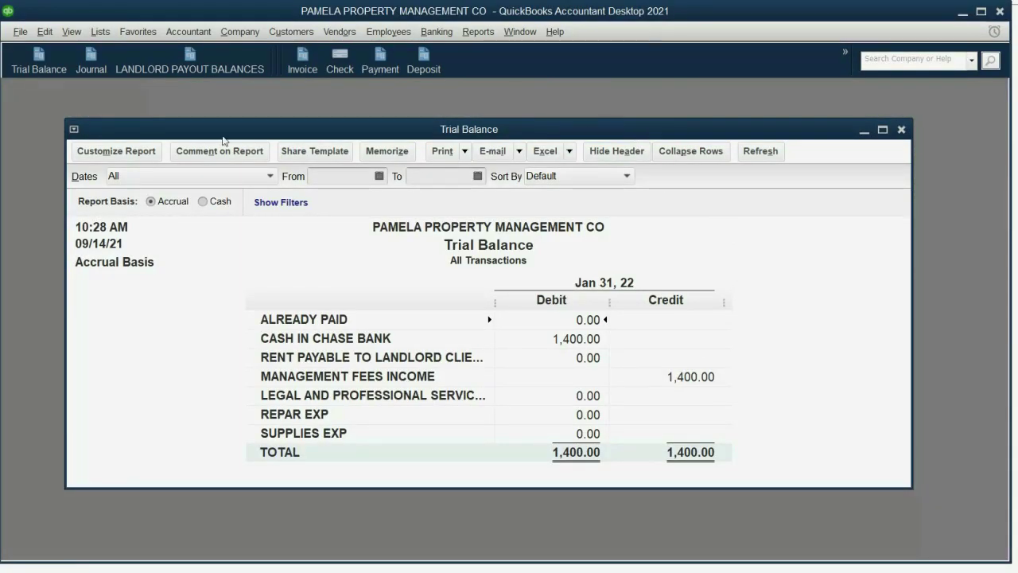
Open the Trial Balance, drill into the Management Fees Income transactions and widen the Name column.
{"action": "left_click", "coordinate": [36, 64]}
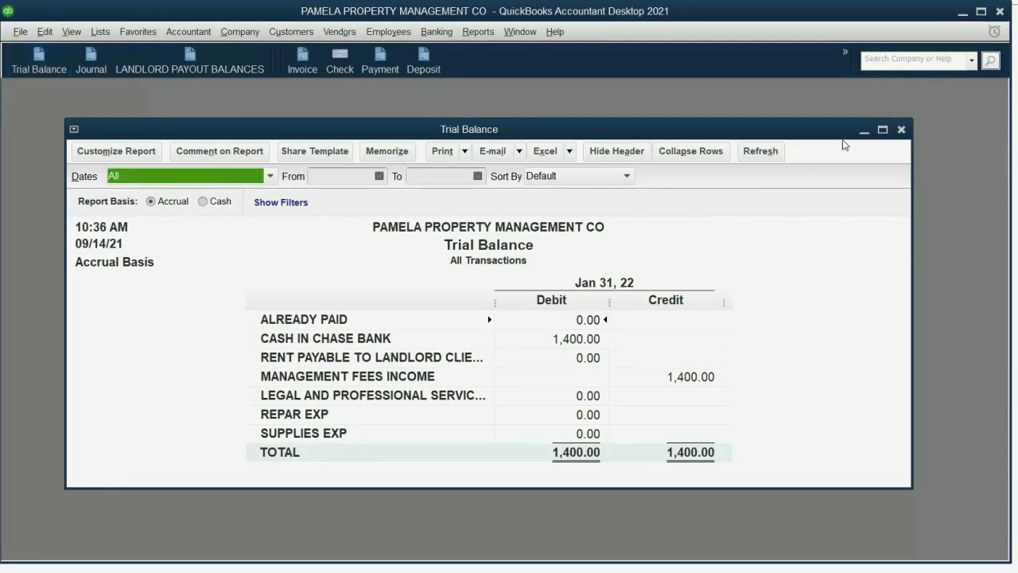
{"action": "left_click", "coordinate": [901, 129]}
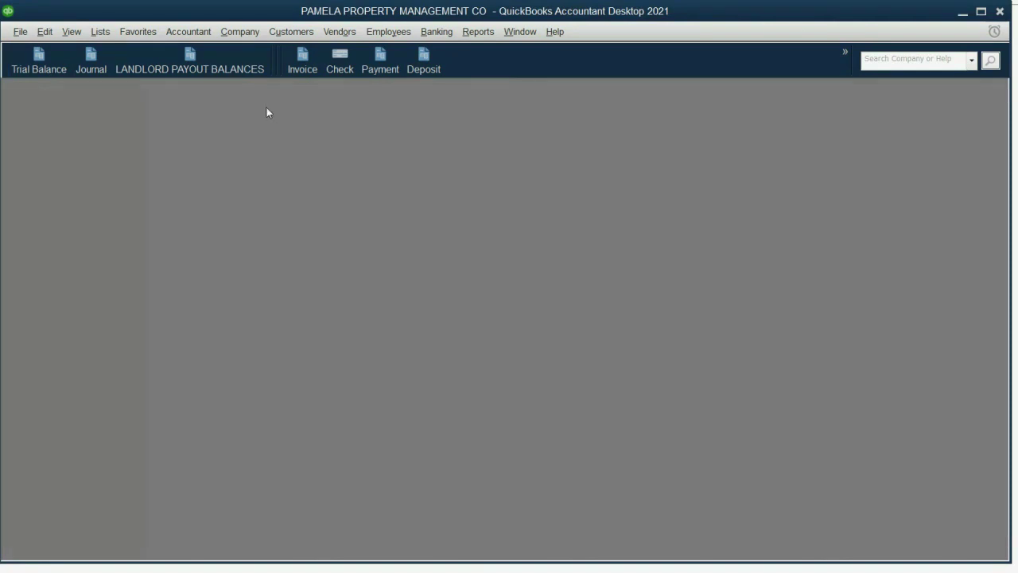
{"action": "left_click", "coordinate": [41, 64]}
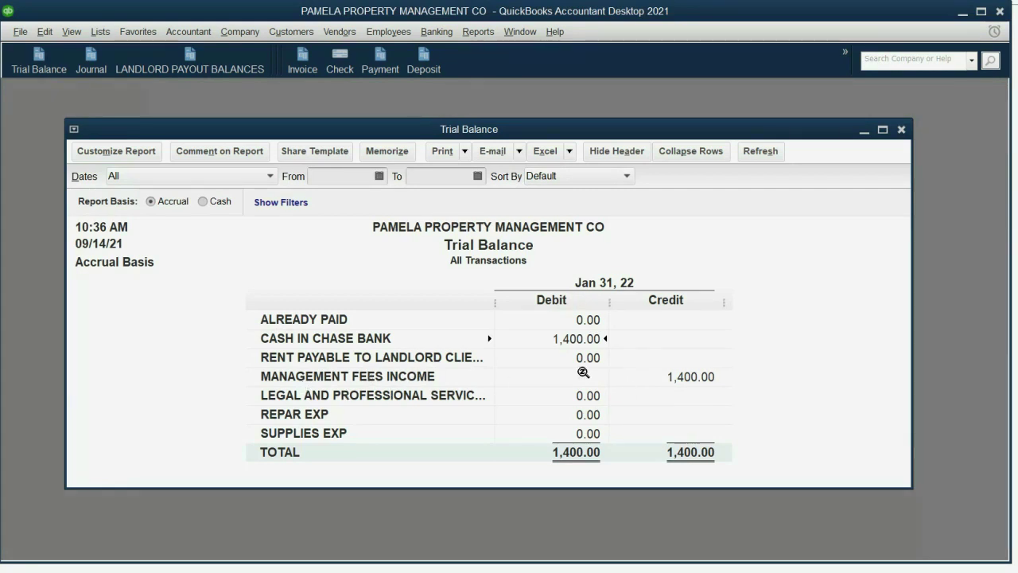
{"action": "double_click", "coordinate": [685, 378]}
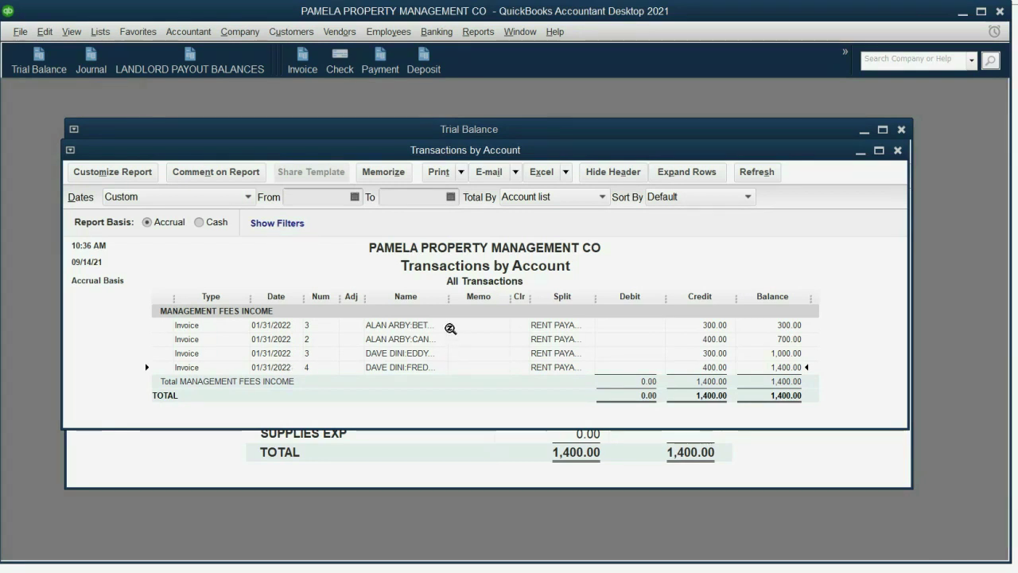
{"action": "left_click_drag", "start_coordinate": [450, 296], "coordinate": [544, 297]}
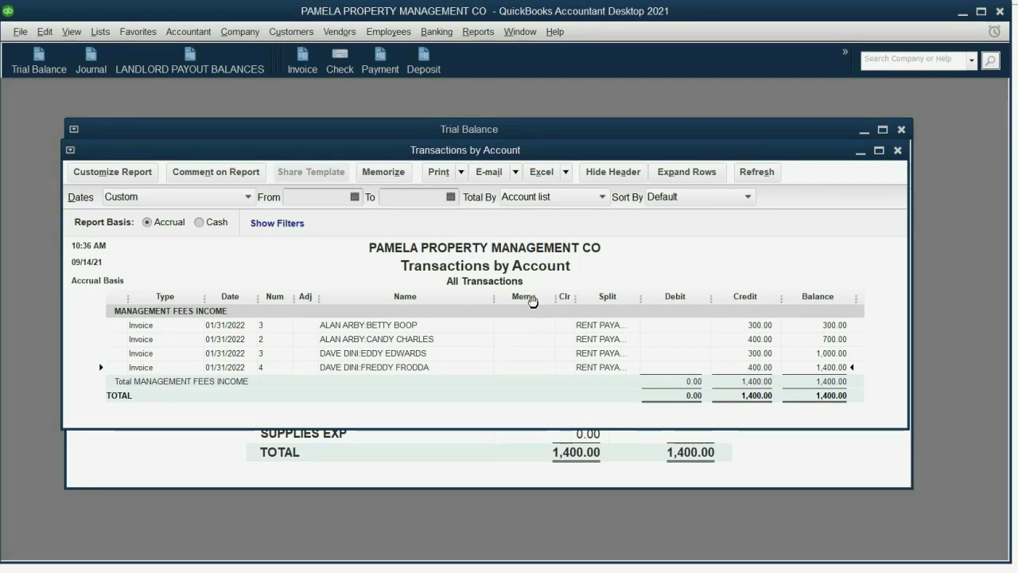
Change the amount of management fee invoice 2 dated 01/31/2022 to 4,000,000.00 and record the change.
{"action": "double_click", "coordinate": [239, 338]}
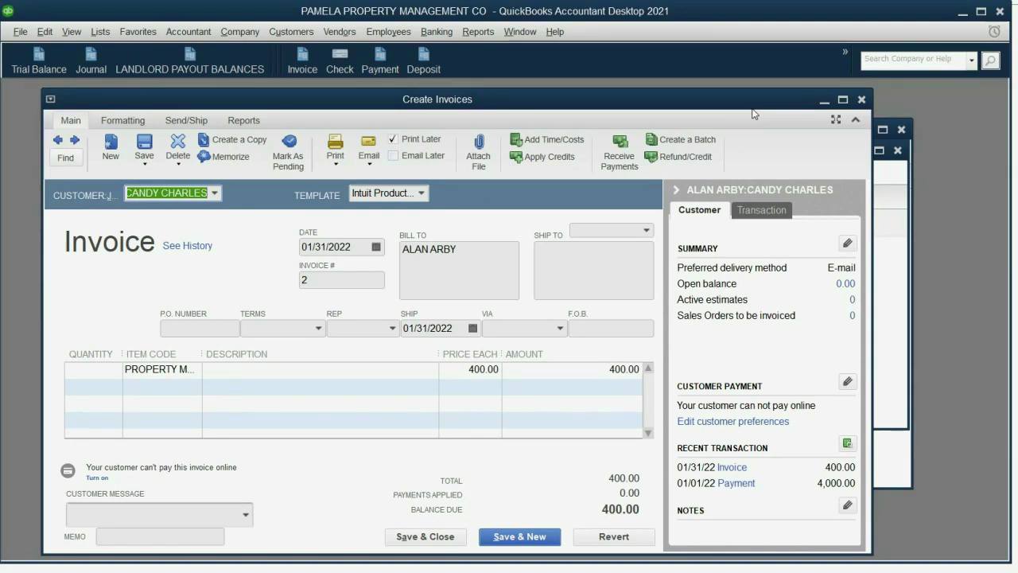
{"action": "mouse_move", "coordinate": [686, 106]}
{"action": "left_mouse_down"}
{"action": "mouse_move", "coordinate": [713, 103]}
{"action": "mouse_move", "coordinate": [705, 102]}
{"action": "left_mouse_up"}
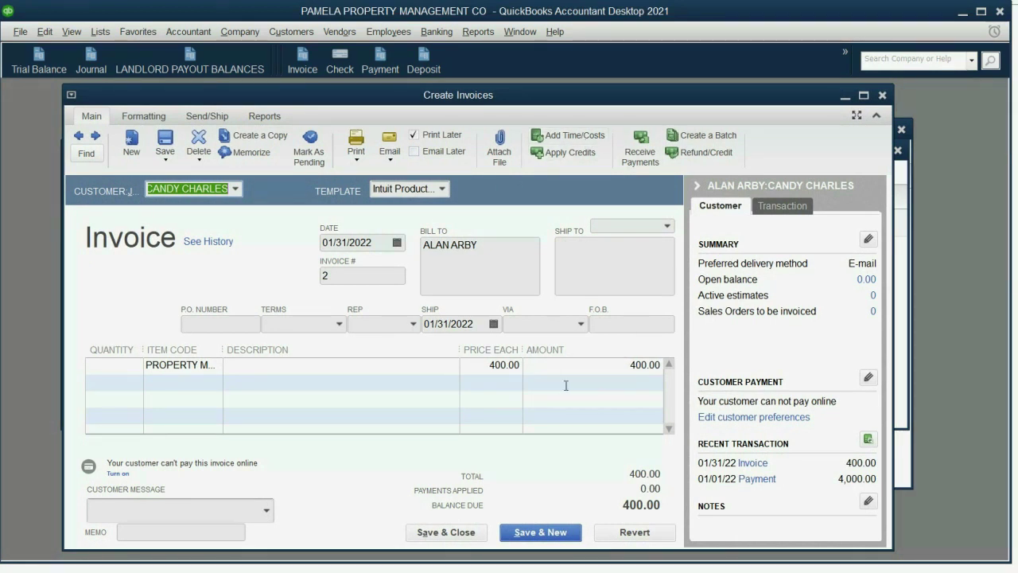
{"action": "left_click_drag", "start_coordinate": [584, 369], "coordinate": [676, 364]}
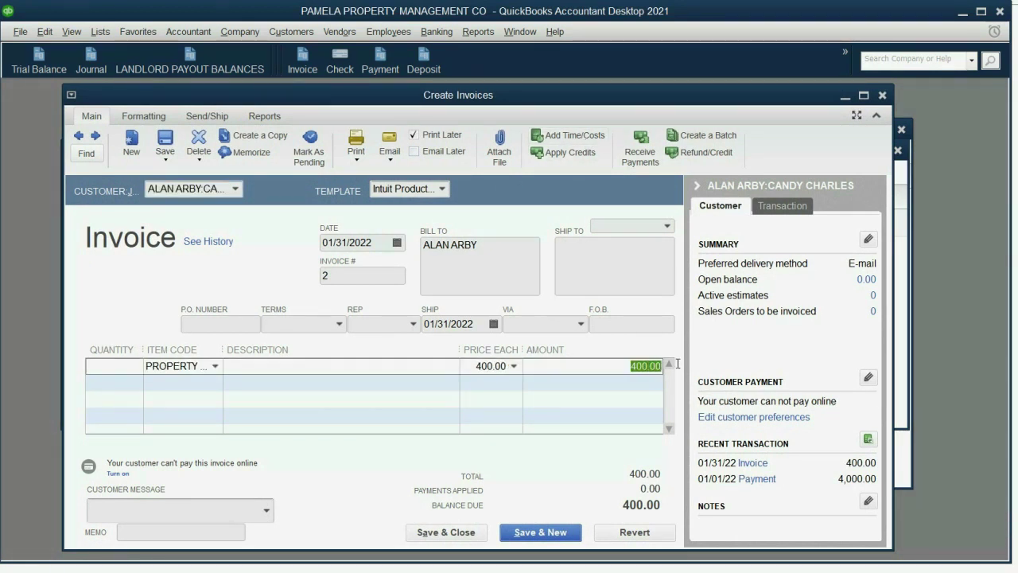
{"action": "type", "text": "4000000"}
{"action": "key", "text": "Tab"}
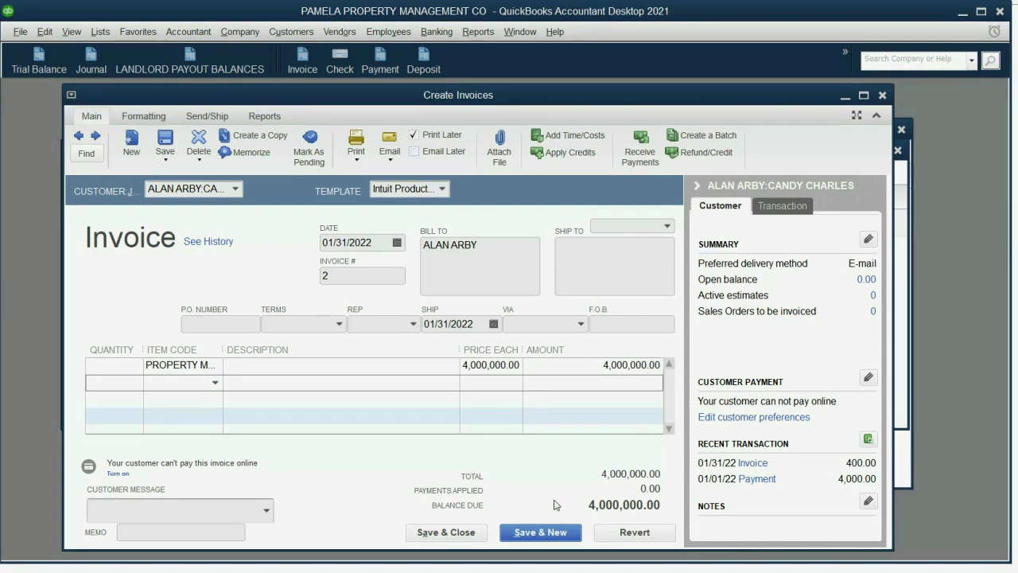
{"action": "left_click", "coordinate": [465, 534]}
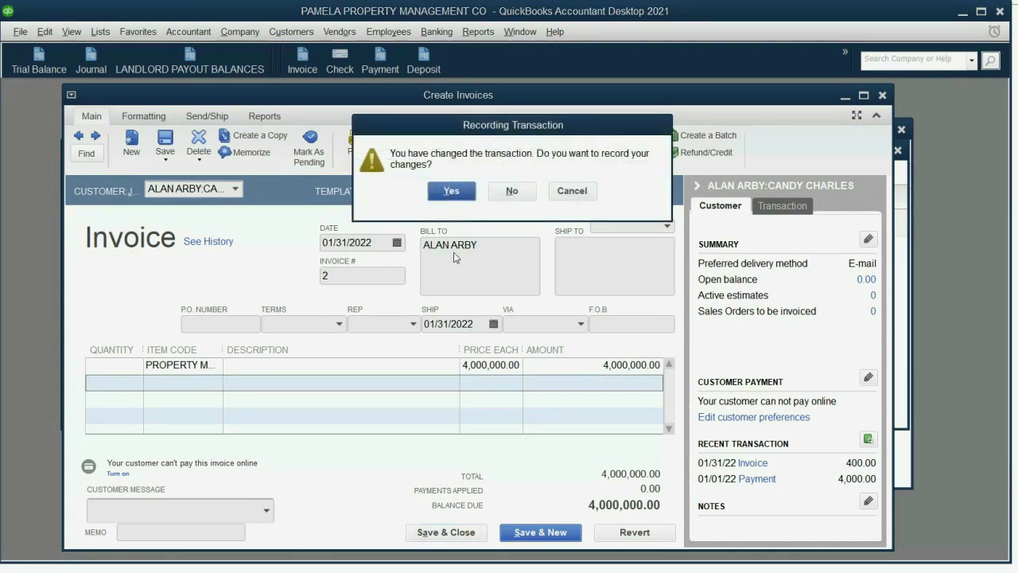
{"action": "left_click", "coordinate": [446, 193]}
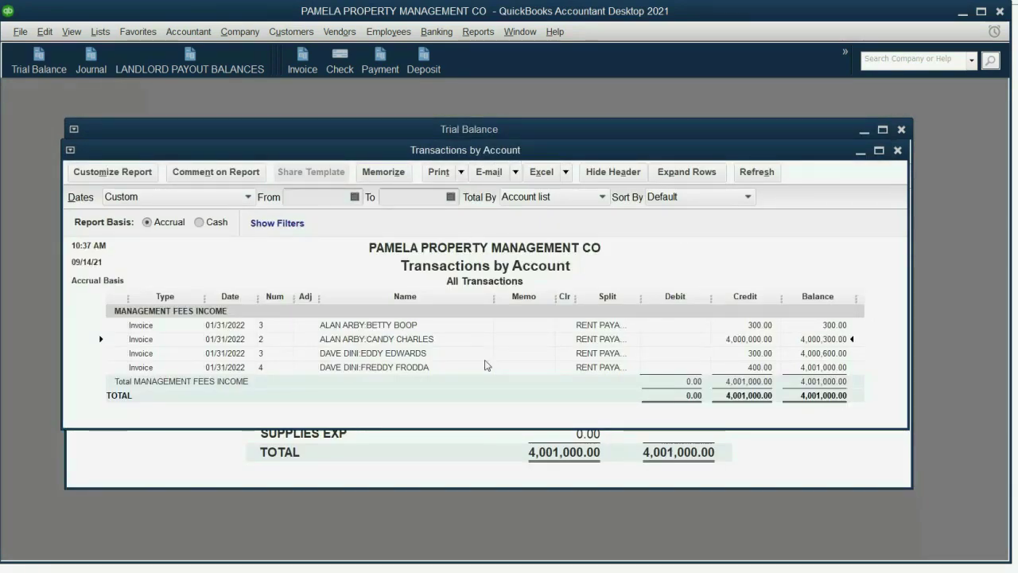
Close the account transactions report and examine invoice 2 in the LANDLORD PAYOUT BALANCES report.
{"action": "left_click", "coordinate": [896, 150]}
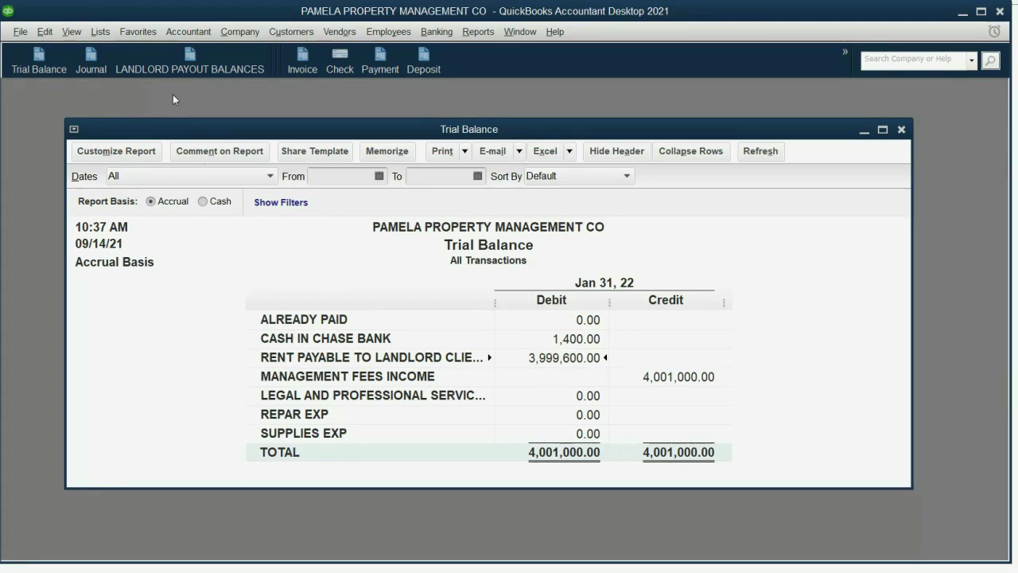
{"action": "left_click", "coordinate": [169, 68]}
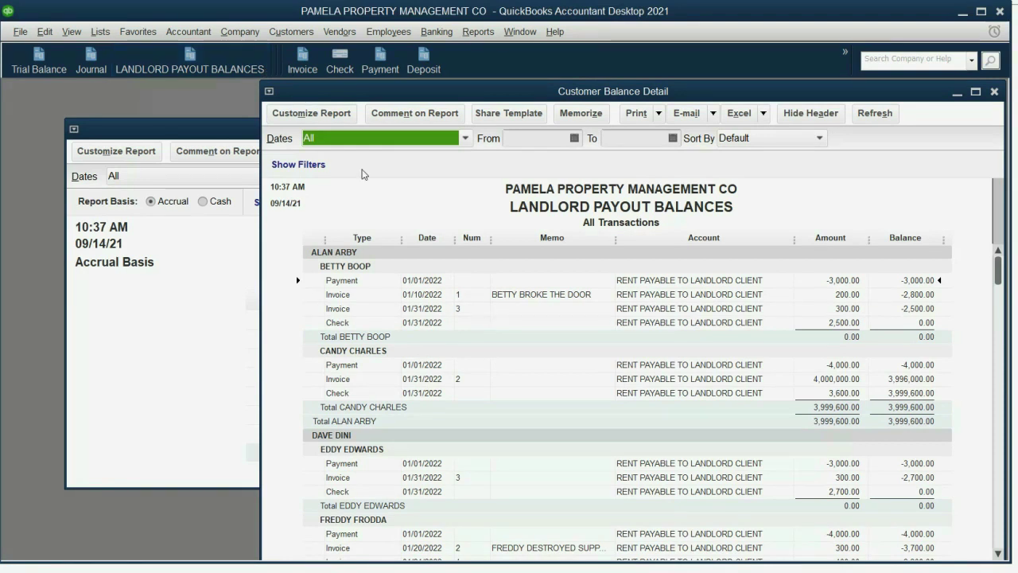
{"action": "left_click", "coordinate": [821, 380]}
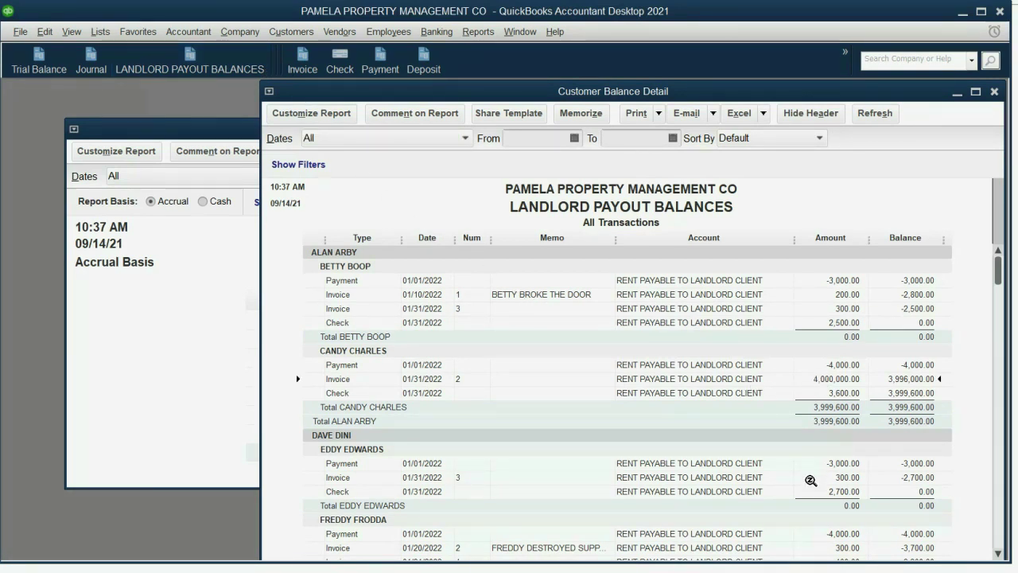
Open invoice 2 from the payout balances report, set its amount to 400.00 and record the change.
{"action": "double_click", "coordinate": [840, 379]}
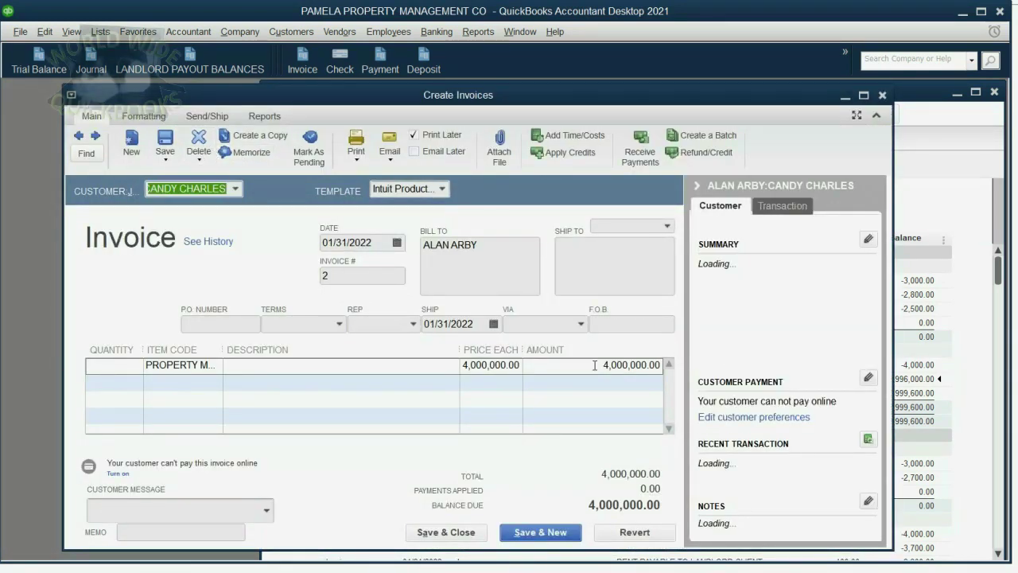
{"action": "type", "text": "400"}
{"action": "key", "text": "Tab"}
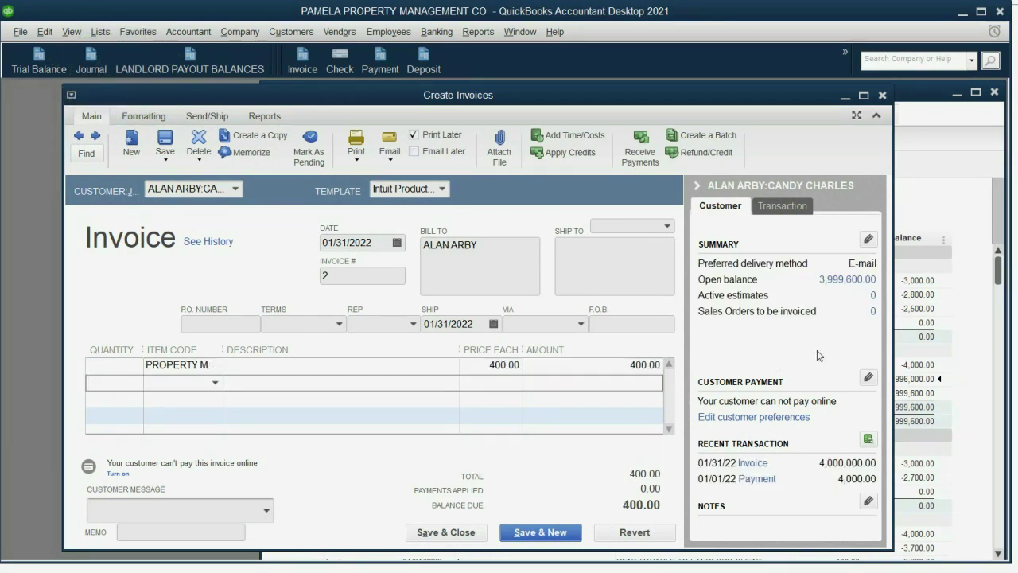
{"action": "left_click", "coordinate": [413, 533]}
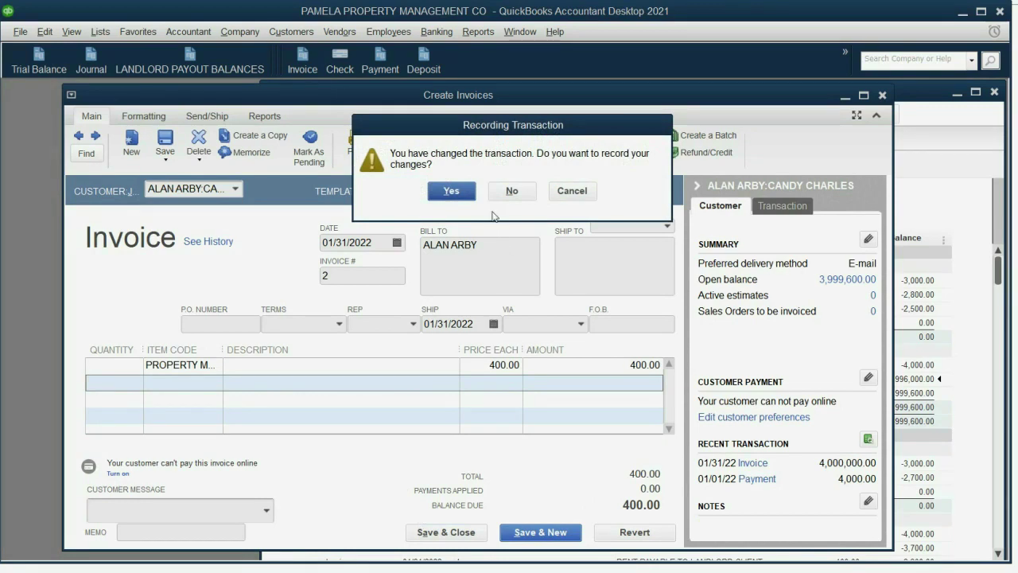
{"action": "left_click", "coordinate": [464, 193]}
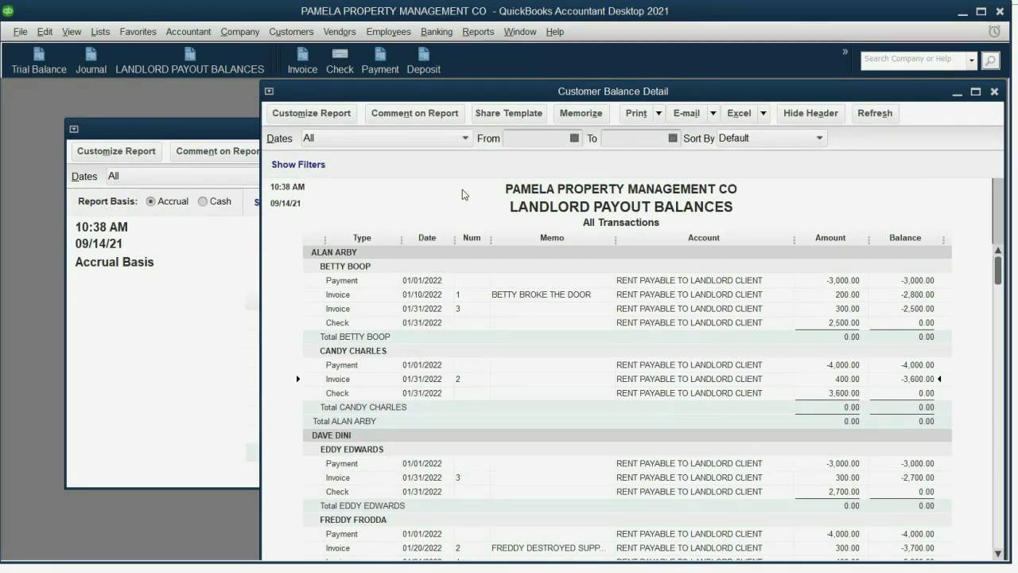
Bring the Trial Balance to the front to check the account balances after the invoice correction.
{"action": "left_click", "coordinate": [249, 277]}
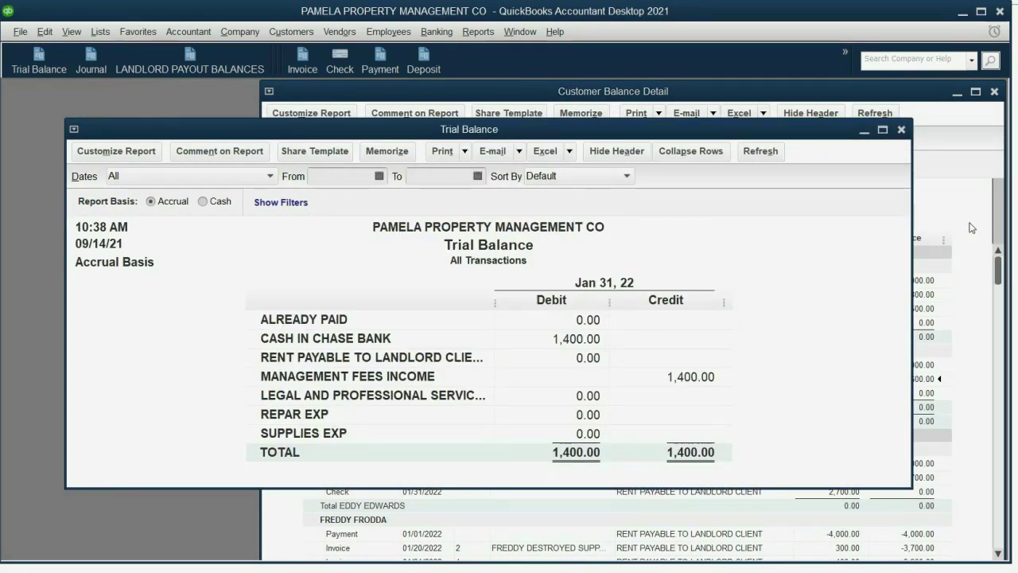
{"action": "left_click", "coordinate": [991, 234]}
{"action": "left_click", "coordinate": [135, 305]}
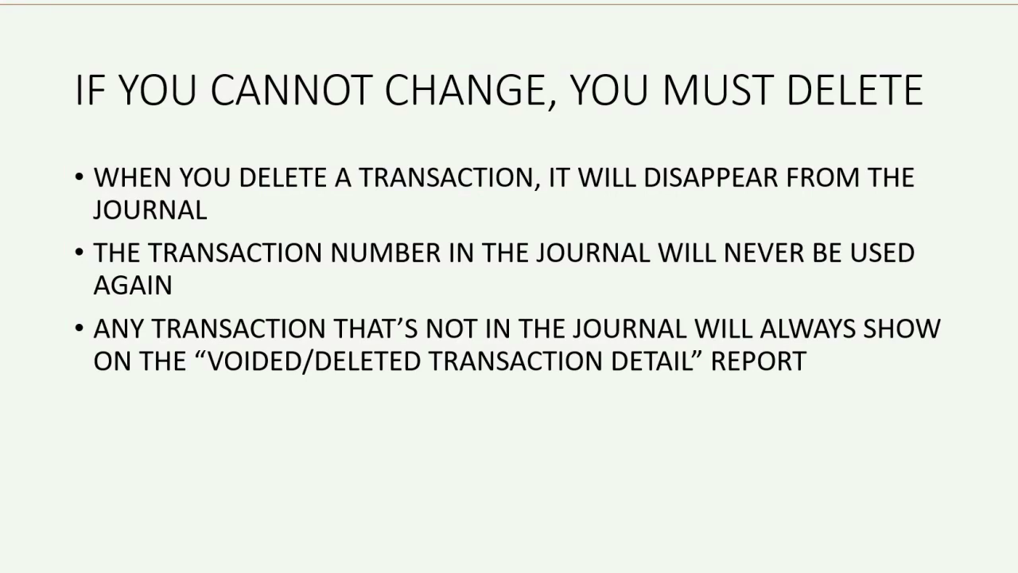
{"action": "key", "text": "Right"}
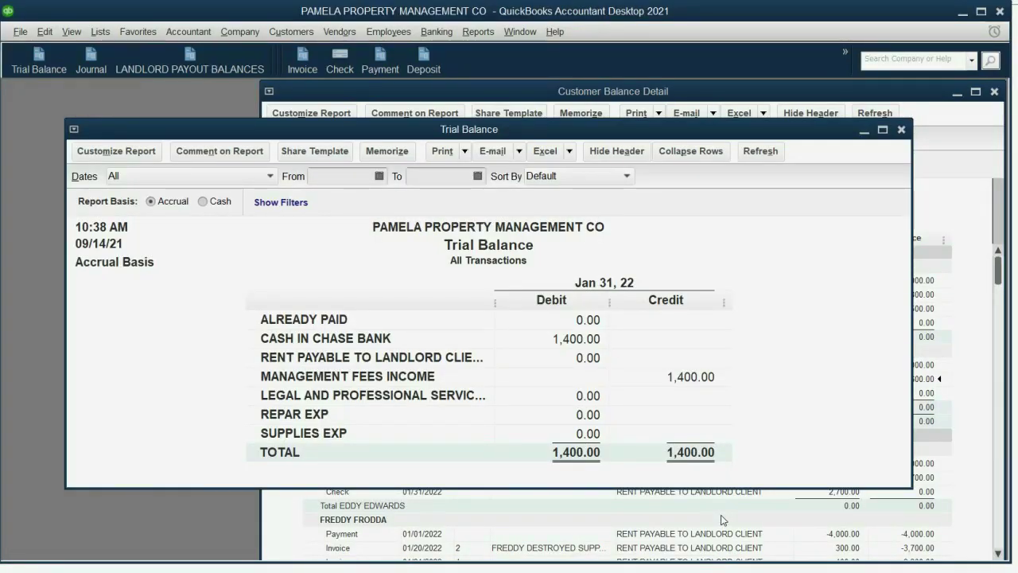
Close the open reports and open the Journal to examine the transaction number sequence at its end.
{"action": "key", "text": "Escape"}
{"action": "key", "text": "Escape"}
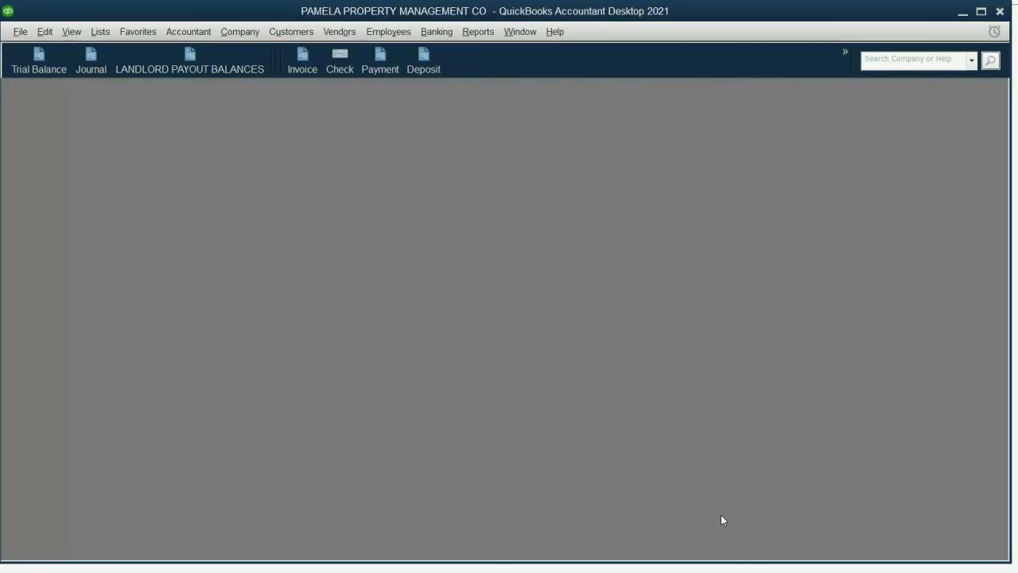
{"action": "left_click", "coordinate": [93, 71]}
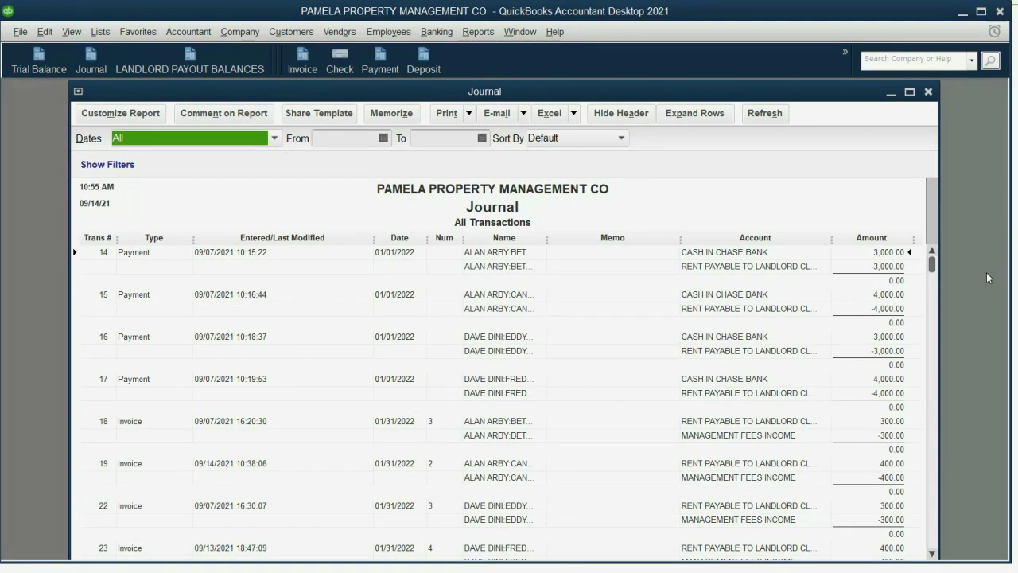
{"action": "left_click_drag", "start_coordinate": [932, 265], "coordinate": [936, 554]}
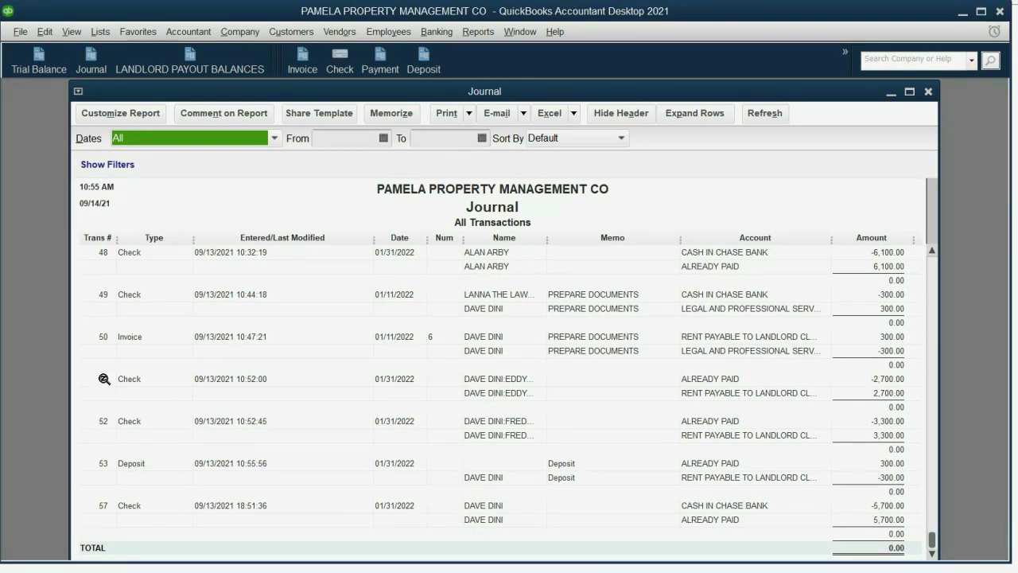
{"action": "left_click", "coordinate": [104, 390]}
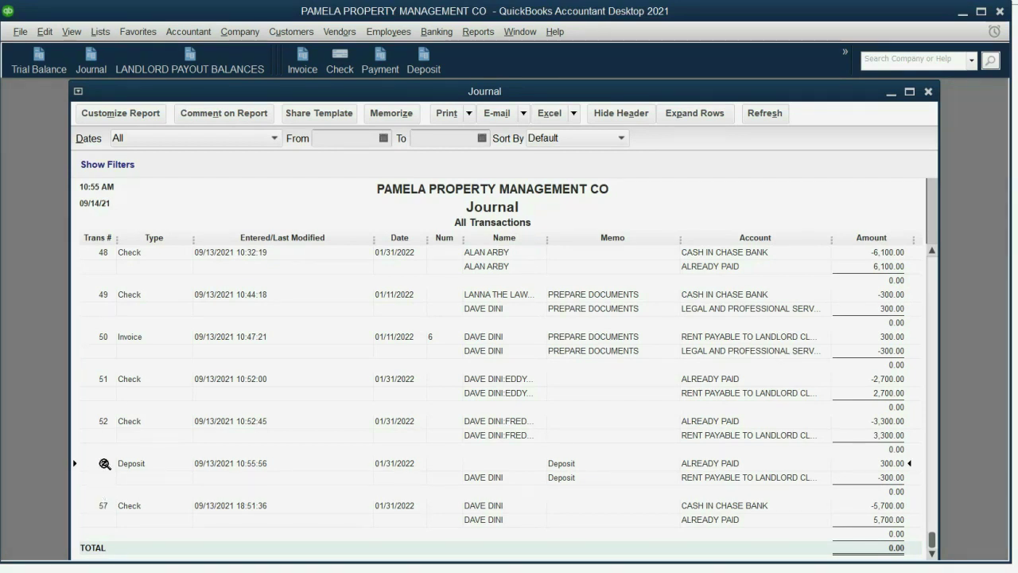
{"action": "left_click", "coordinate": [104, 508]}
Open the Voided/Deleted Transactions Detail report, set its entered/last modified range to All and enlarge its window vertically.
{"action": "left_click", "coordinate": [477, 32]}
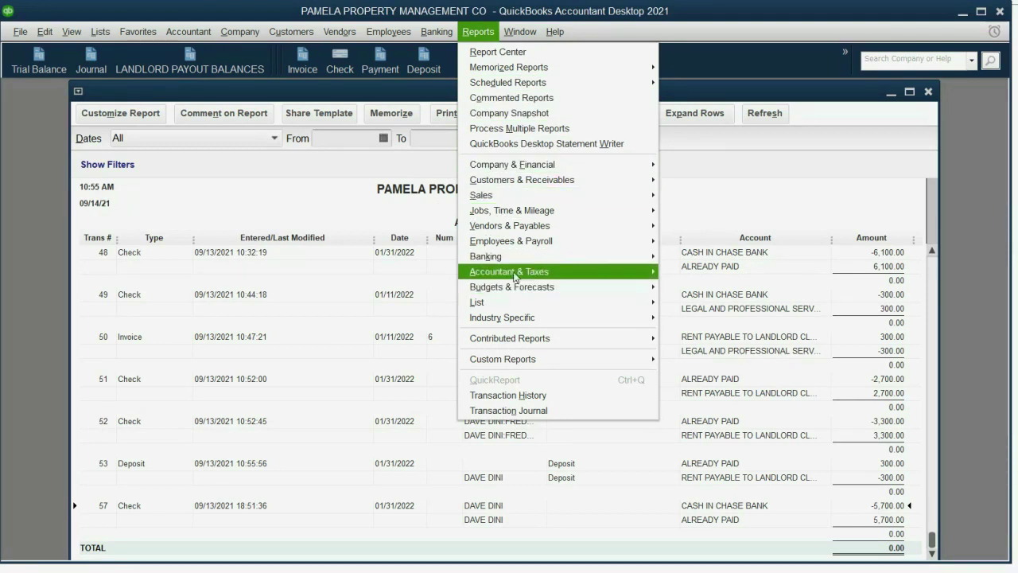
{"action": "mouse_move", "coordinate": [514, 276]}
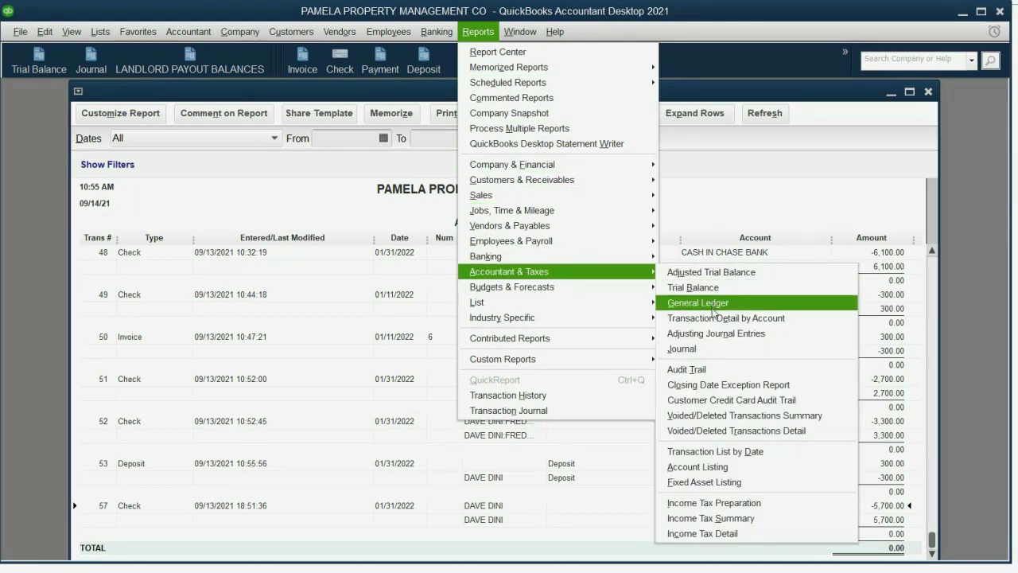
{"action": "left_click", "coordinate": [730, 430]}
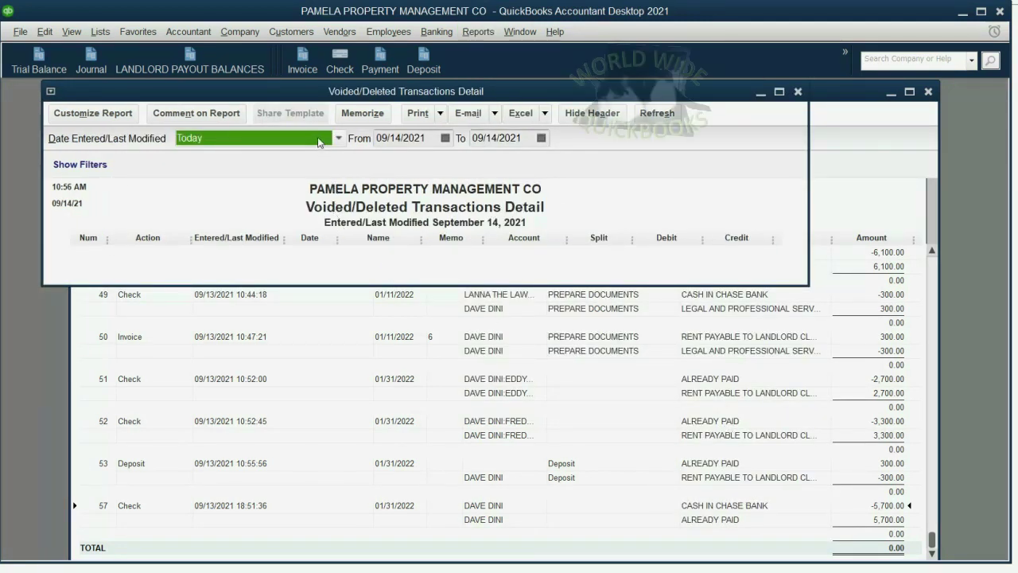
{"action": "left_click", "coordinate": [320, 140]}
{"action": "key", "text": "Up"}
{"action": "key", "text": "Return"}
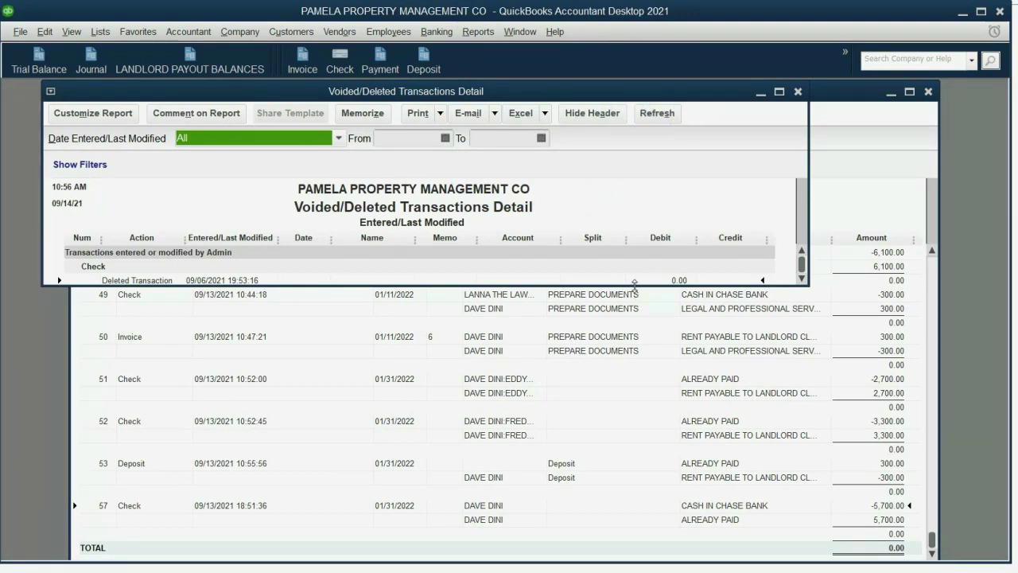
{"action": "left_click_drag", "start_coordinate": [634, 283], "coordinate": [616, 564]}
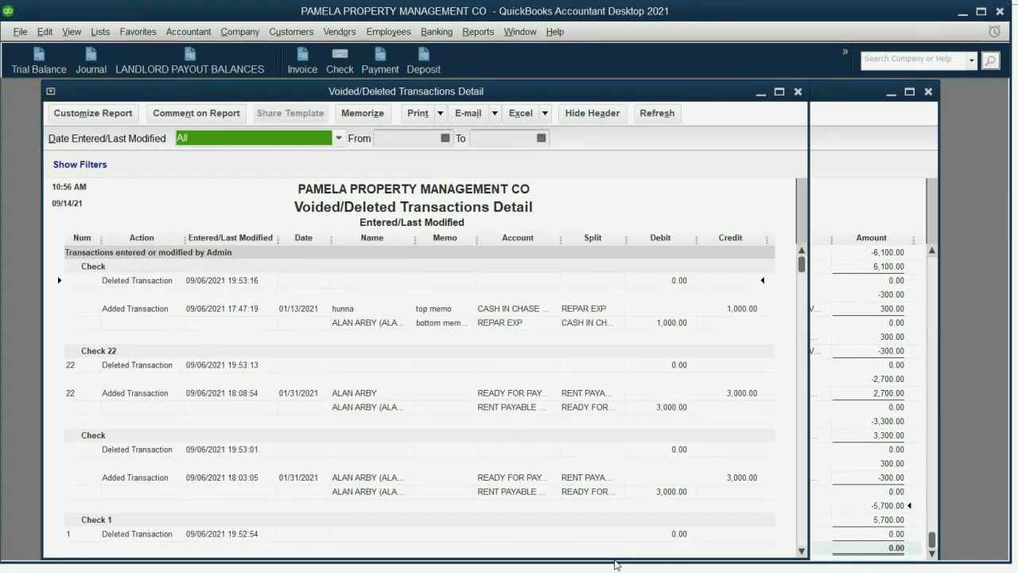
Examine the deleted and voided entries for transactions missing from the Journal, and return to the Journal report.
{"action": "scroll", "coordinate": [604, 442], "scroll_direction": "down", "scroll_amount": 5}
{"action": "scroll", "coordinate": [596, 436], "scroll_direction": "up", "scroll_amount": 3}
{"action": "left_click_drag", "start_coordinate": [559, 94], "coordinate": [728, 86]}
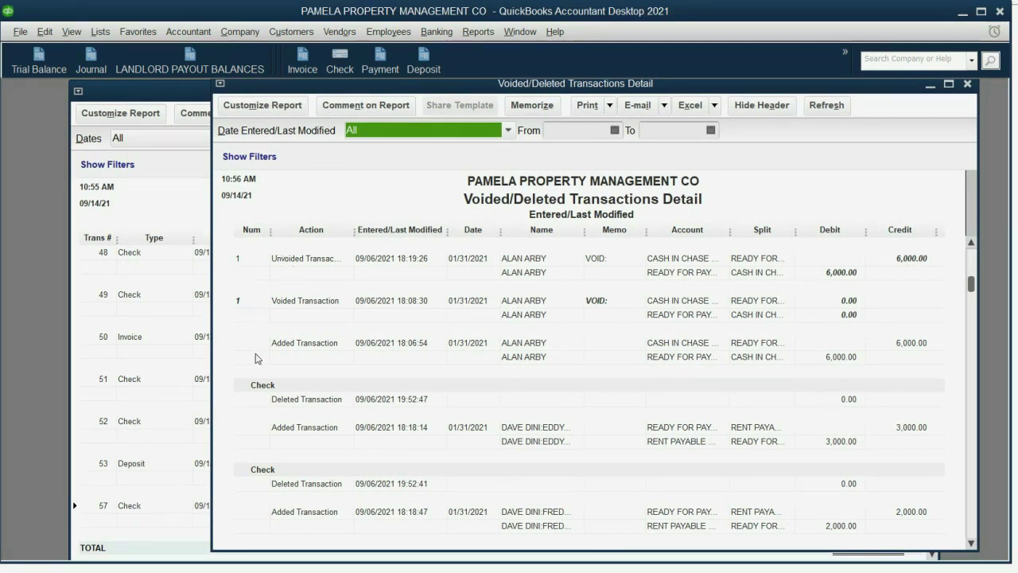
{"action": "scroll", "coordinate": [252, 318], "scroll_direction": "down", "scroll_amount": 6}
{"action": "scroll", "coordinate": [252, 318], "scroll_direction": "down", "scroll_amount": 3}
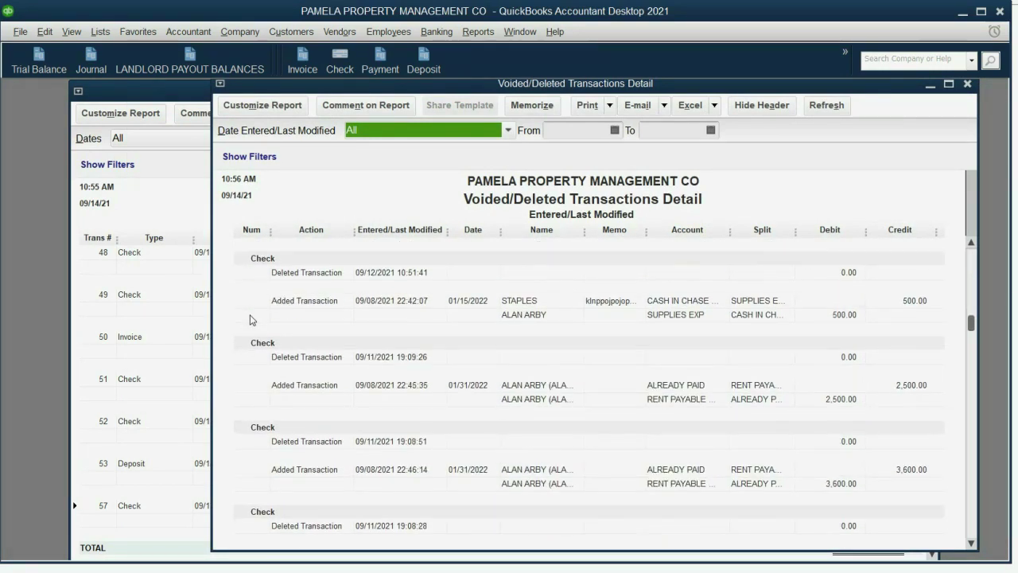
{"action": "scroll", "coordinate": [256, 321], "scroll_direction": "up", "scroll_amount": 6}
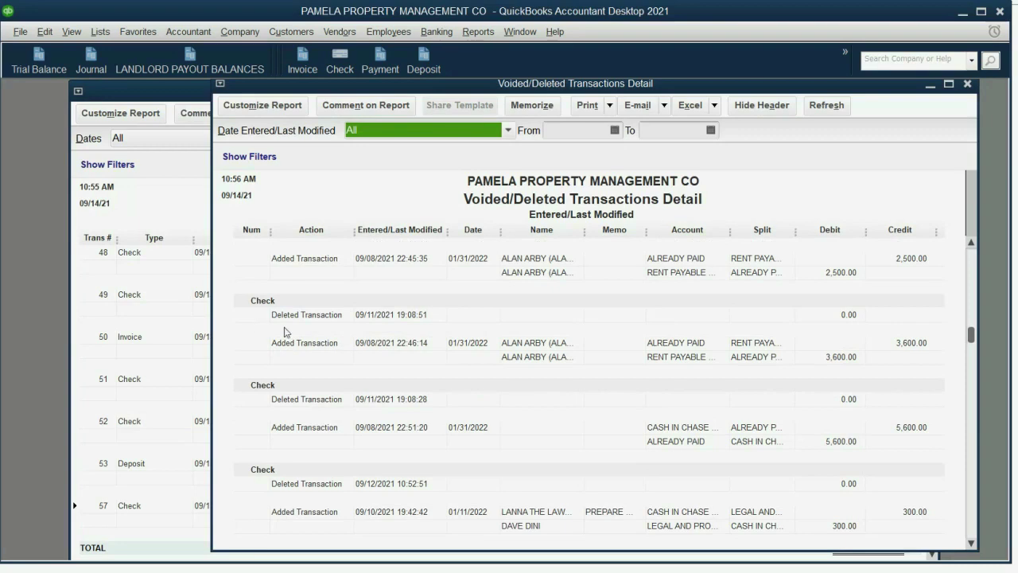
{"action": "scroll", "coordinate": [392, 322], "scroll_direction": "up", "scroll_amount": 8}
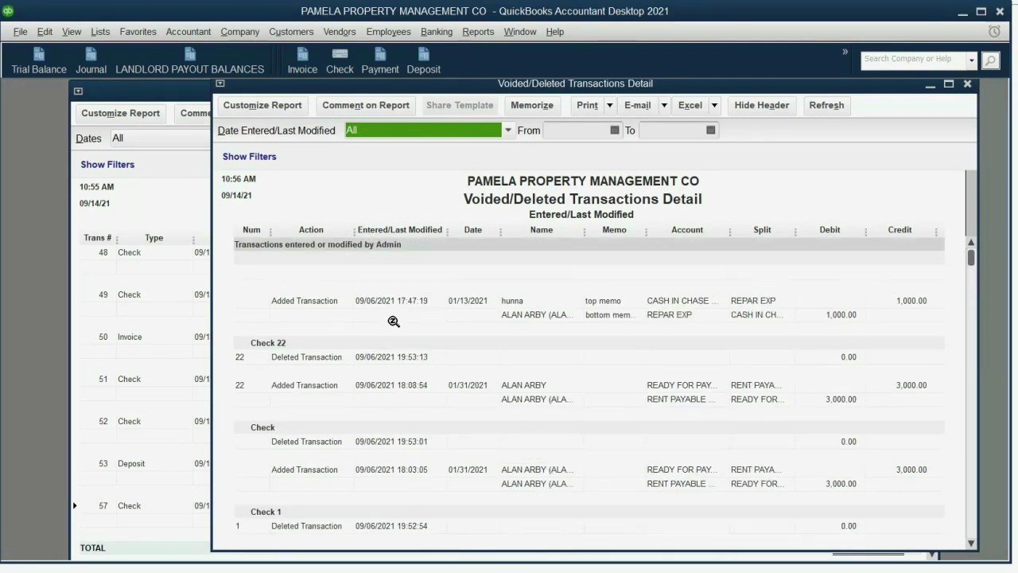
{"action": "left_click", "coordinate": [164, 101]}
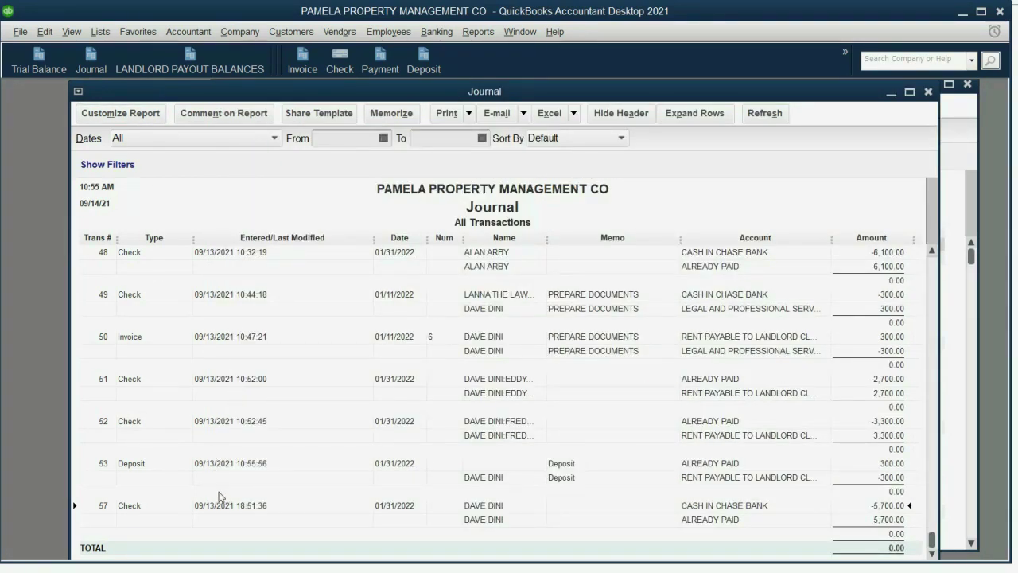
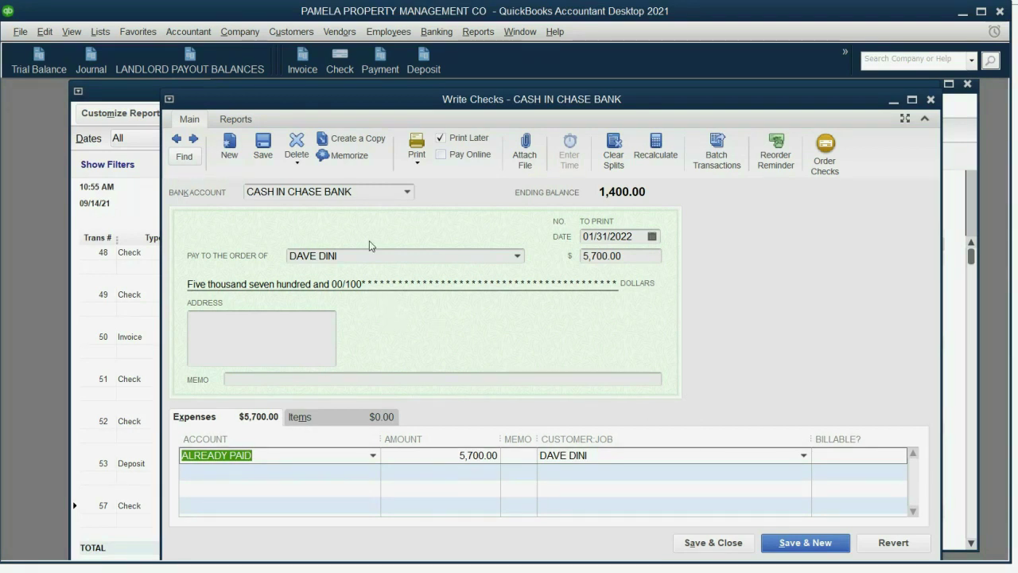
Delete the 5,700.00 check dated 01/31/2022 from the CASH IN CHASE BANK account and close the check window.
{"action": "left_click", "coordinate": [297, 143]}
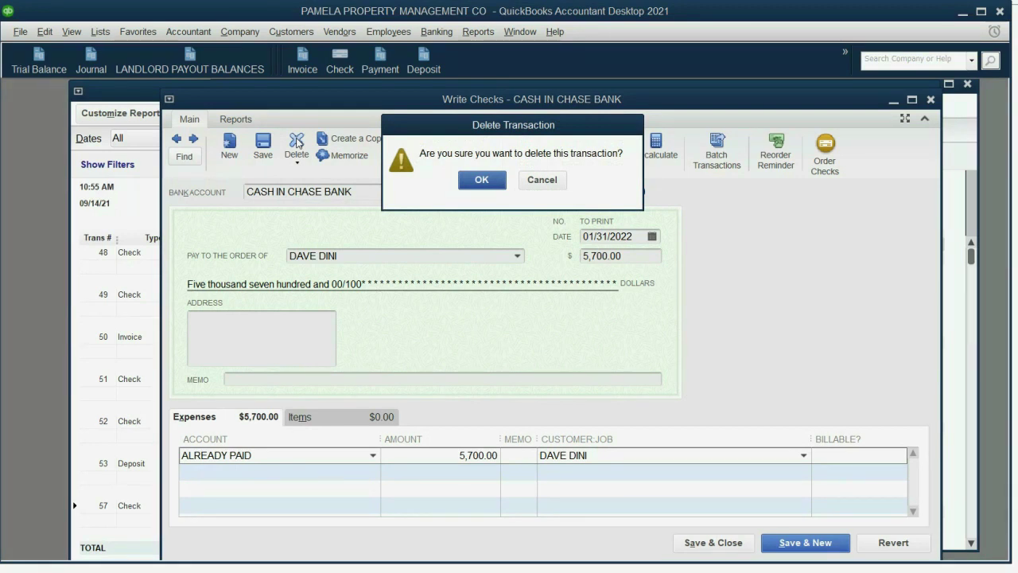
{"action": "left_click", "coordinate": [492, 182]}
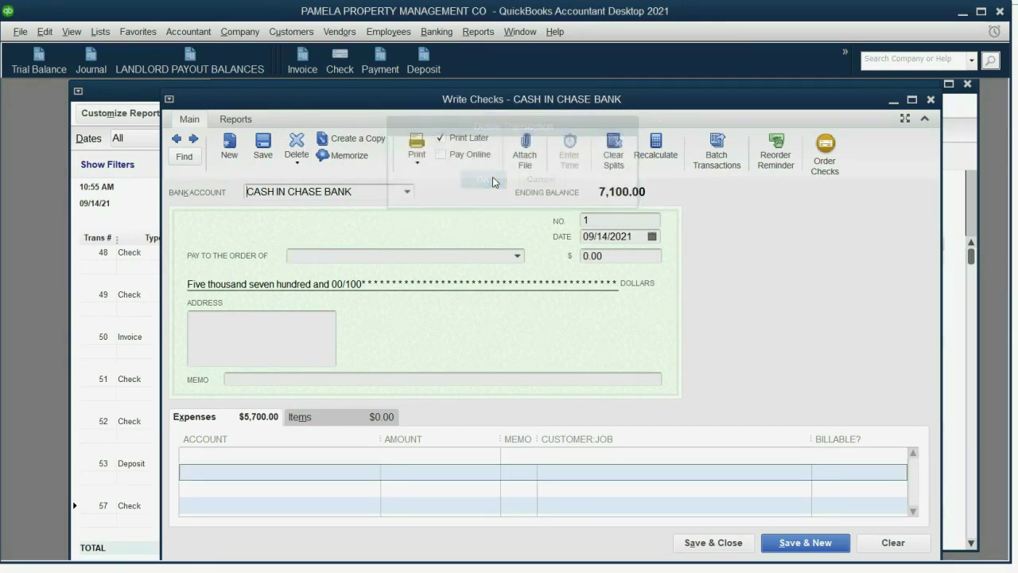
{"action": "left_click", "coordinate": [930, 100]}
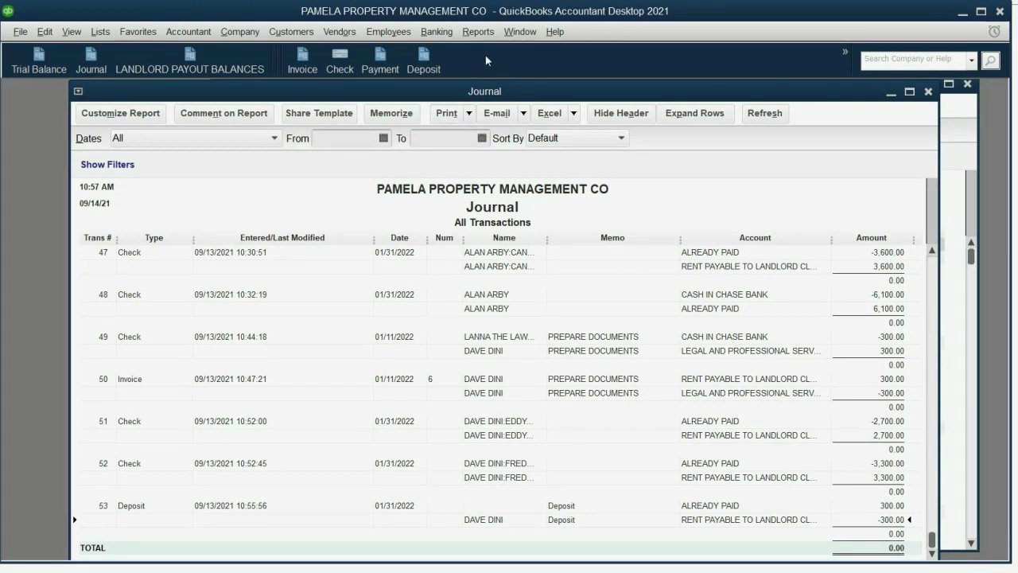
Open the Voided/Deleted Transactions Detail report, set its entered/last modified range to All, and extend its window downward.
{"action": "left_click", "coordinate": [480, 32]}
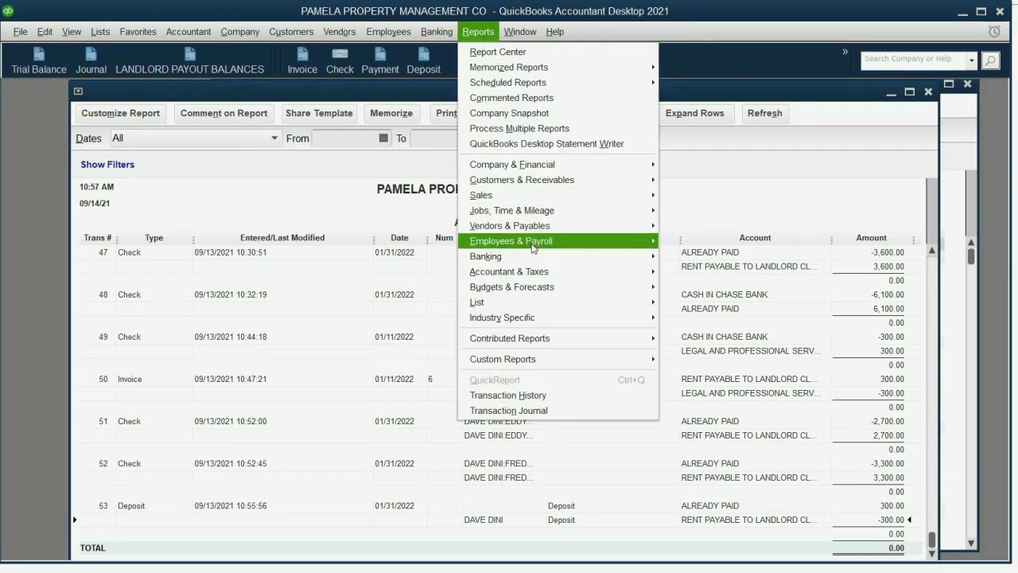
{"action": "mouse_move", "coordinate": [640, 272]}
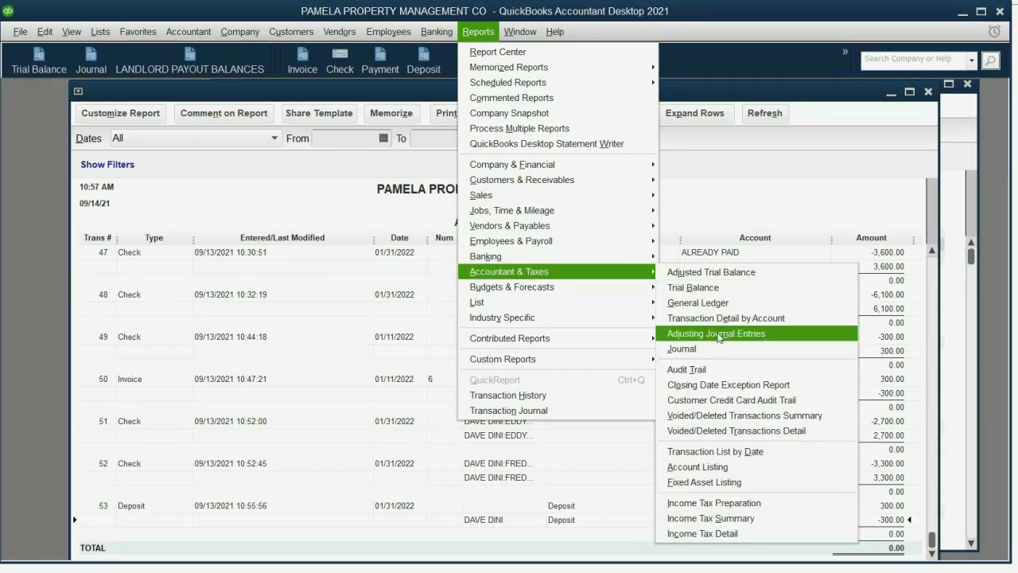
{"action": "left_click", "coordinate": [739, 430]}
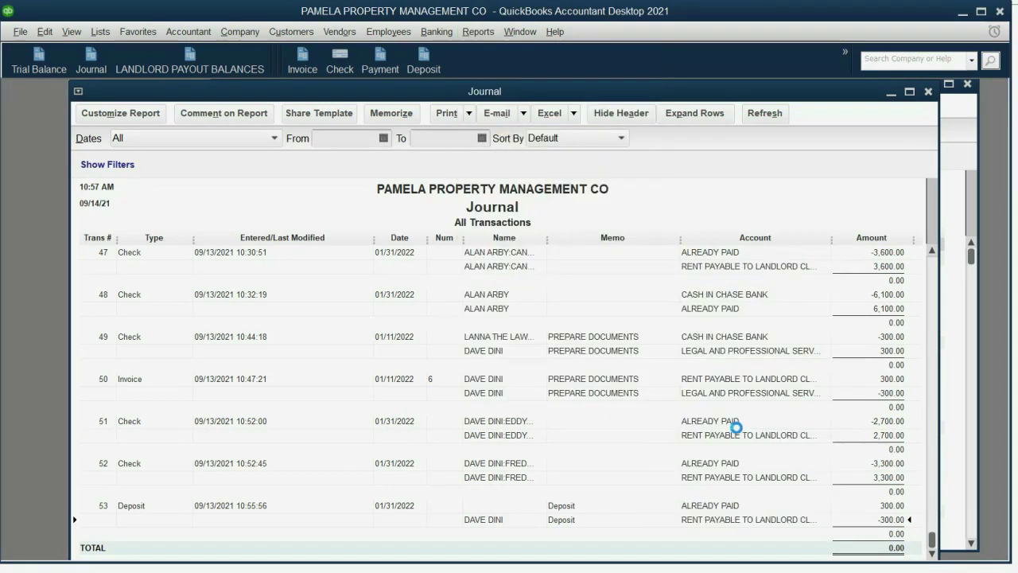
{"action": "left_click", "coordinate": [268, 143]}
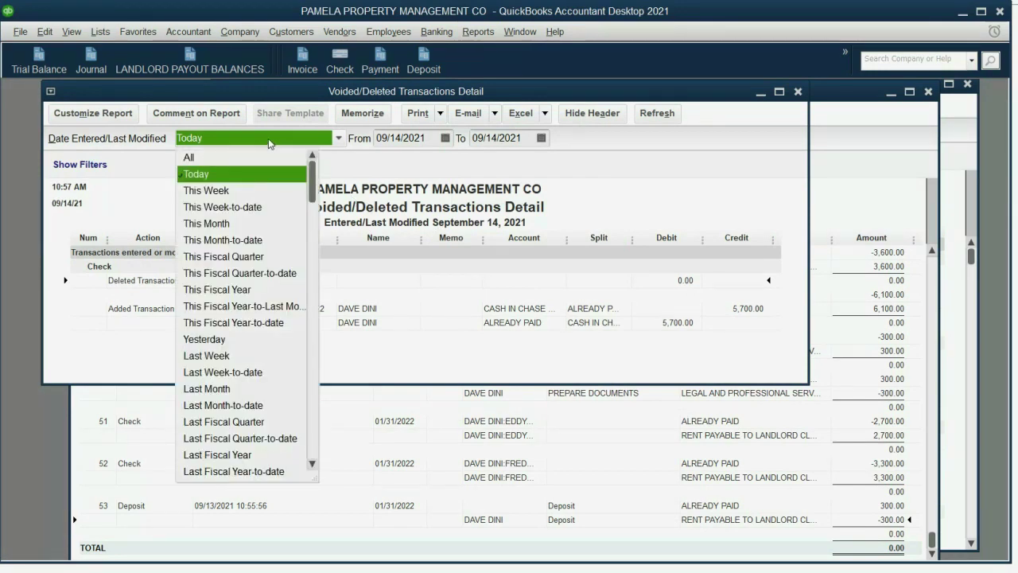
{"action": "key", "text": "Up"}
{"action": "key", "text": "Return"}
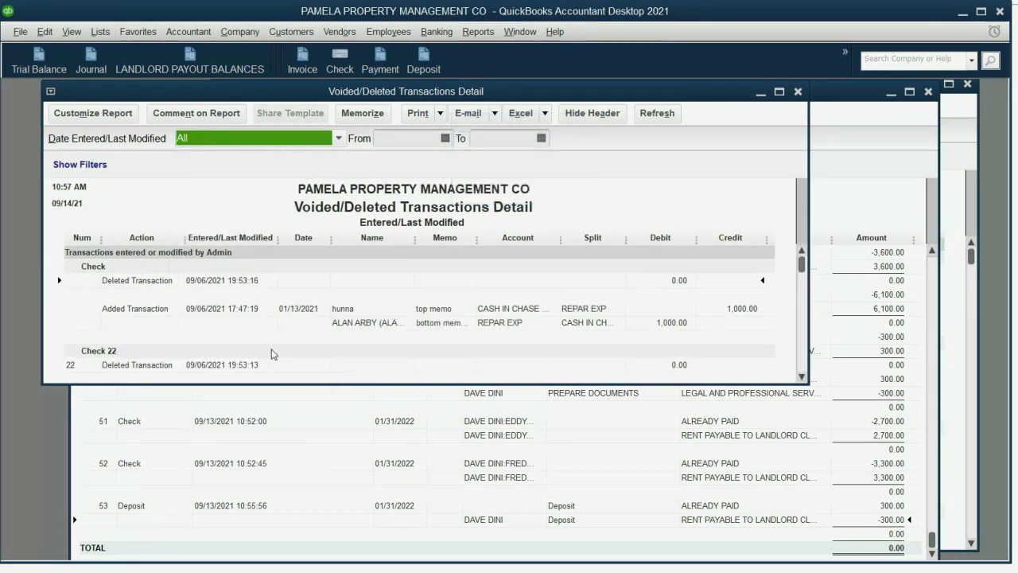
{"action": "left_click_drag", "start_coordinate": [294, 383], "coordinate": [274, 563]}
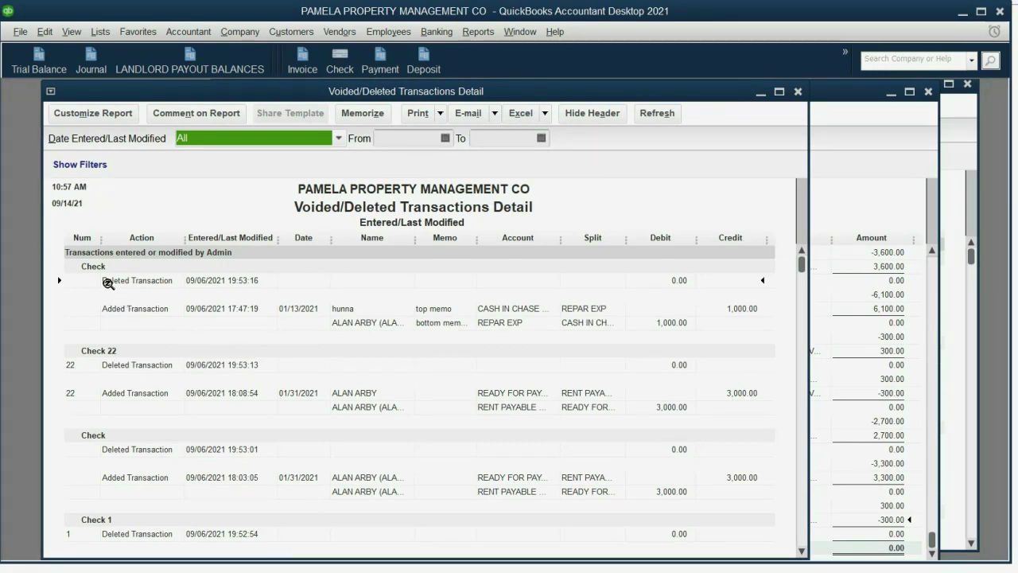
Look through the voided/deleted entries for the 5,700.00 check that was just deleted.
{"action": "scroll", "coordinate": [101, 284], "scroll_direction": "down", "scroll_amount": 2}
{"action": "scroll", "coordinate": [99, 285], "scroll_direction": "down", "scroll_amount": 6}
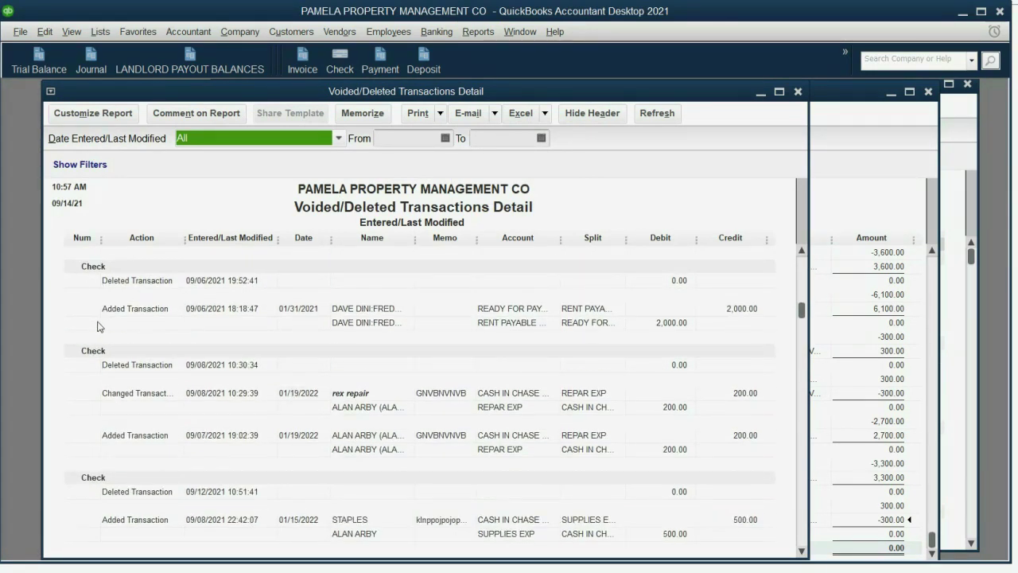
{"action": "scroll", "coordinate": [99, 326], "scroll_direction": "down", "scroll_amount": 8}
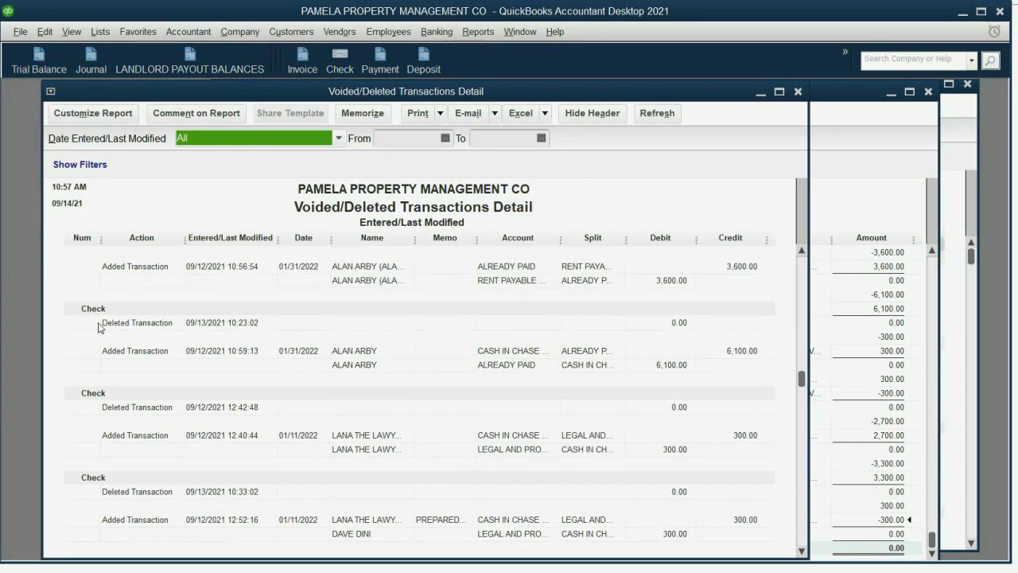
{"action": "scroll", "coordinate": [99, 326], "scroll_direction": "down", "scroll_amount": 4}
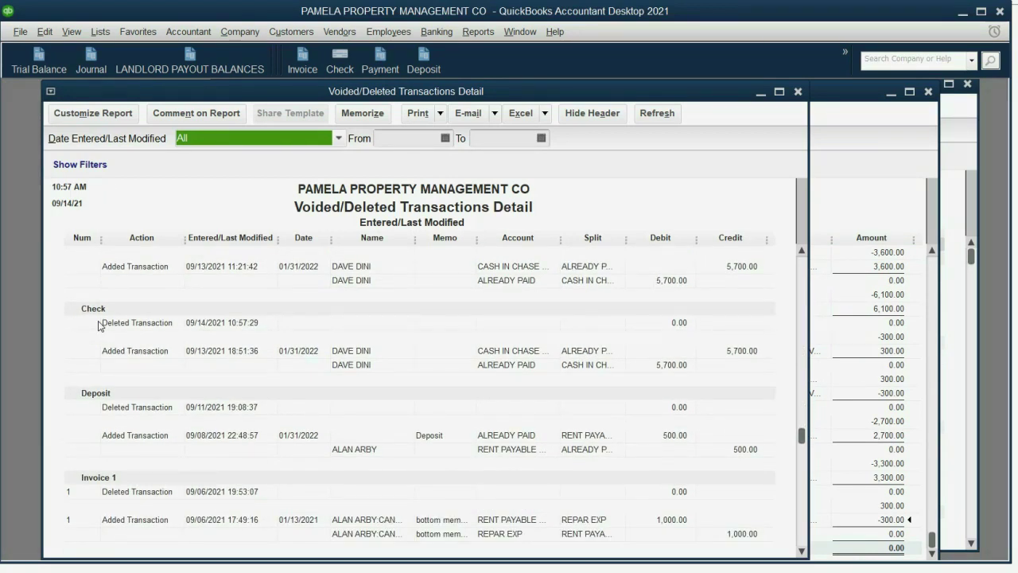
{"action": "scroll", "coordinate": [99, 326], "scroll_direction": "down", "scroll_amount": 8}
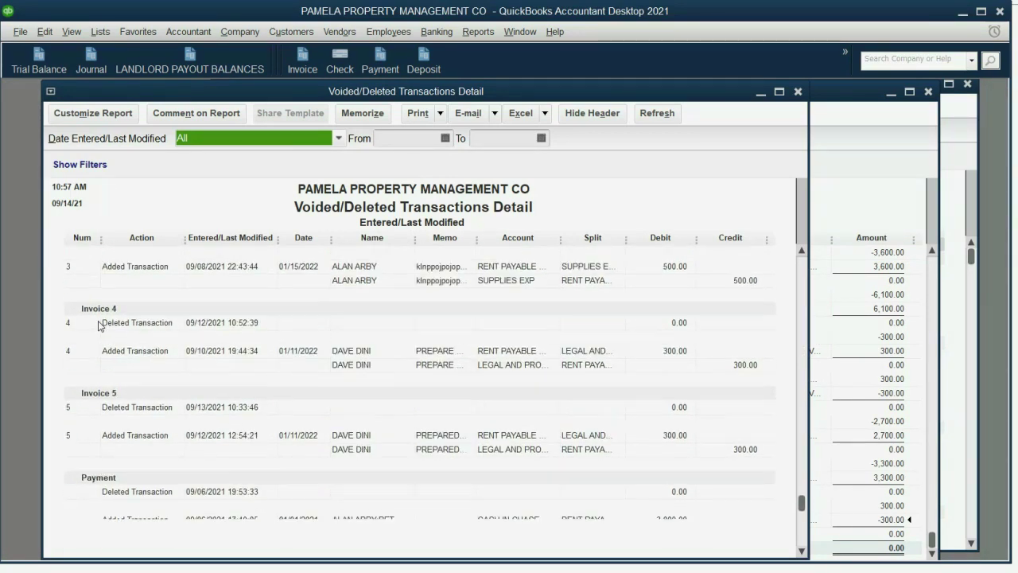
{"action": "scroll", "coordinate": [99, 326], "scroll_direction": "down", "scroll_amount": 5}
{"action": "left_click_drag", "start_coordinate": [800, 526], "coordinate": [802, 435]}
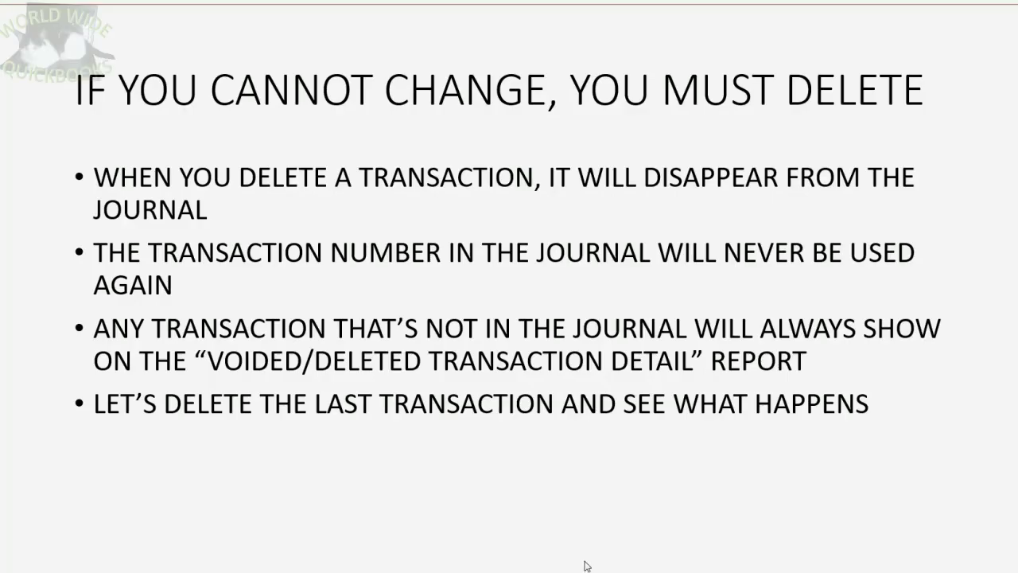
{"action": "left_click", "coordinate": [586, 563]}
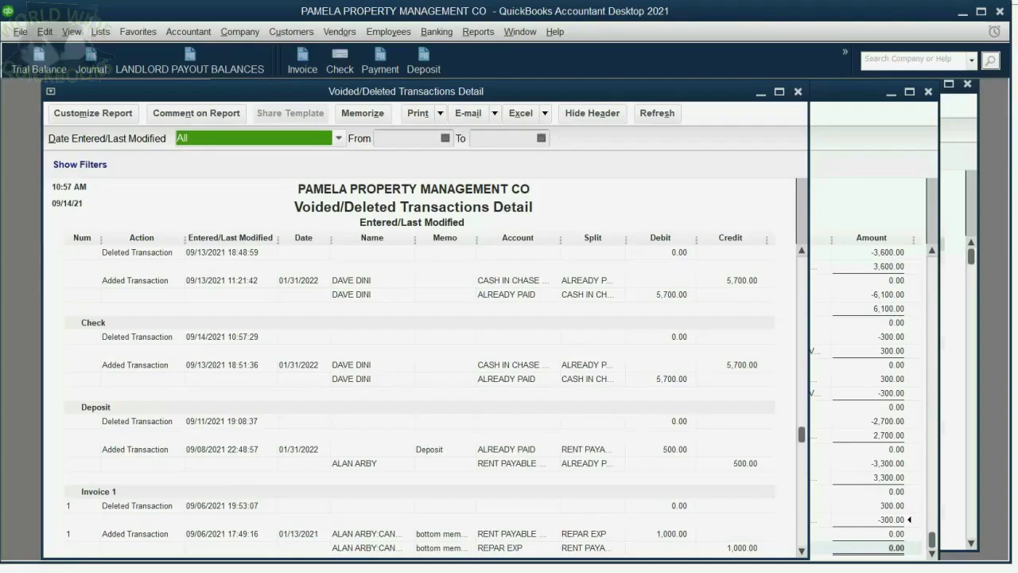
{"action": "left_click", "coordinate": [787, 532]}
Start a new check from CASH IN CHASE BANK dated 01/31/2022, payable to the same landlord client as the deleted check.
{"action": "left_click", "coordinate": [342, 59]}
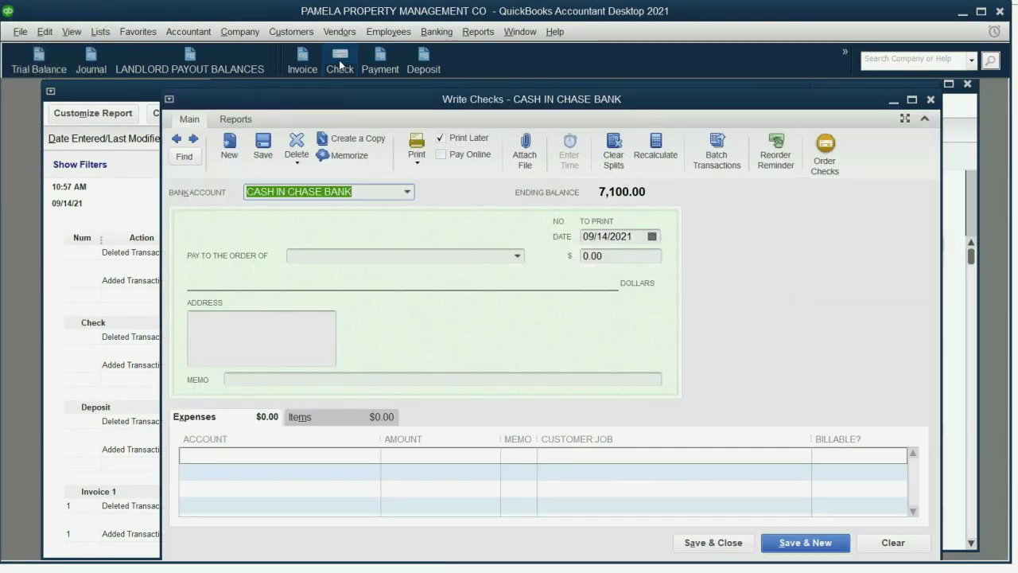
{"action": "left_click", "coordinate": [653, 236]}
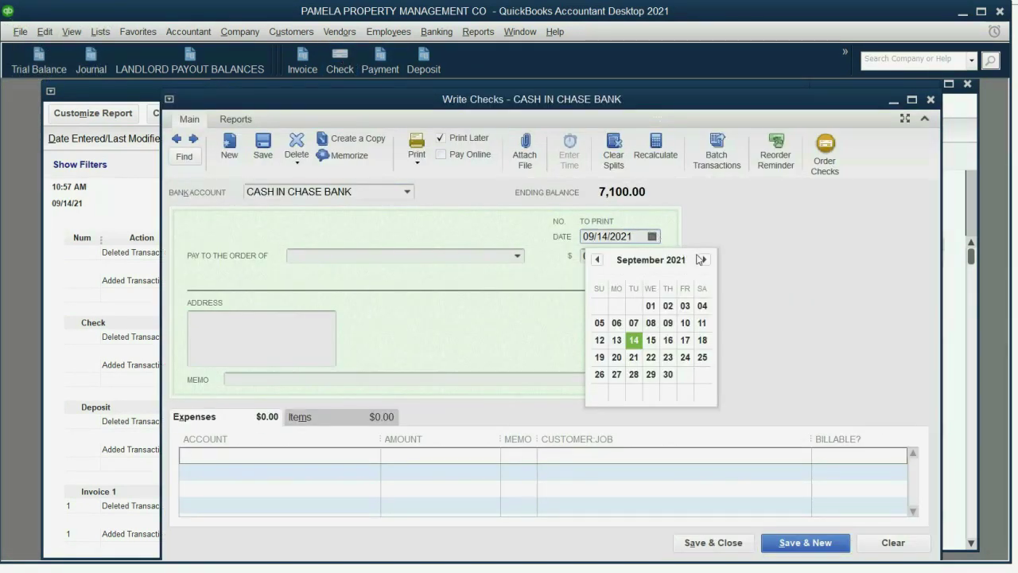
{"action": "left_click", "coordinate": [704, 260]}
{"action": "left_click", "coordinate": [704, 260]}
{"action": "left_click", "coordinate": [704, 260]}
{"action": "left_click", "coordinate": [704, 260]}
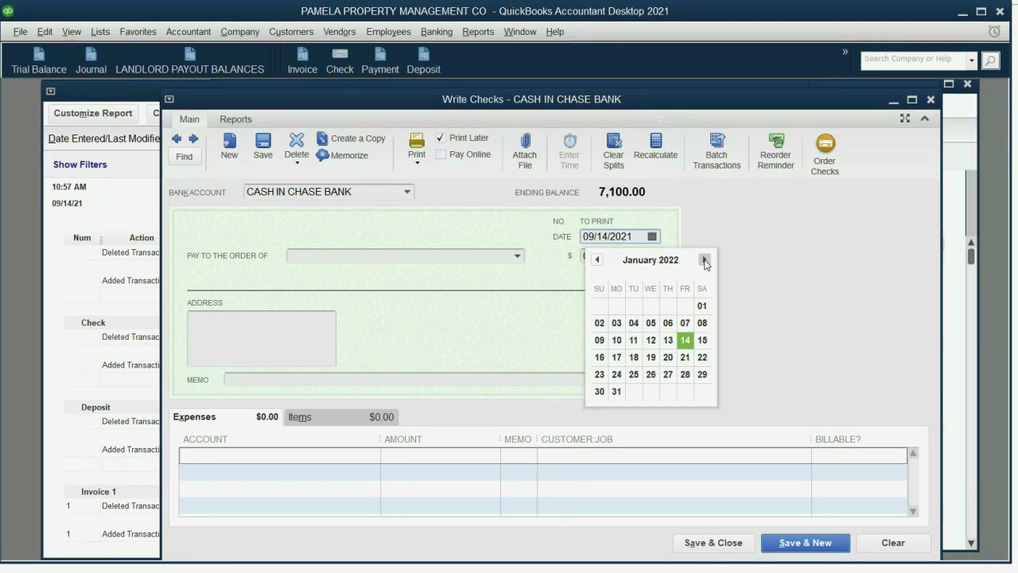
{"action": "left_click", "coordinate": [618, 392]}
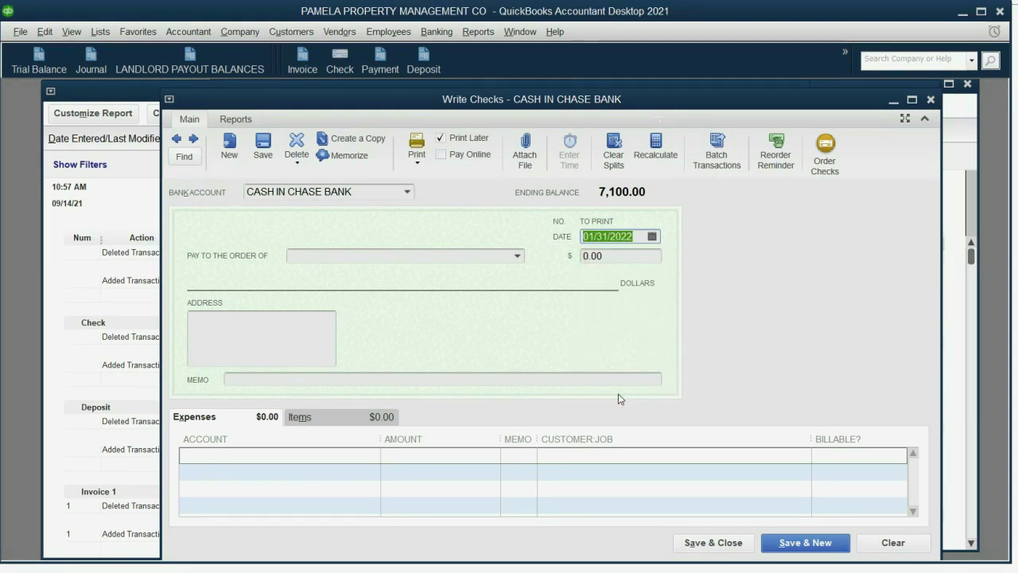
{"action": "left_click", "coordinate": [515, 255]}
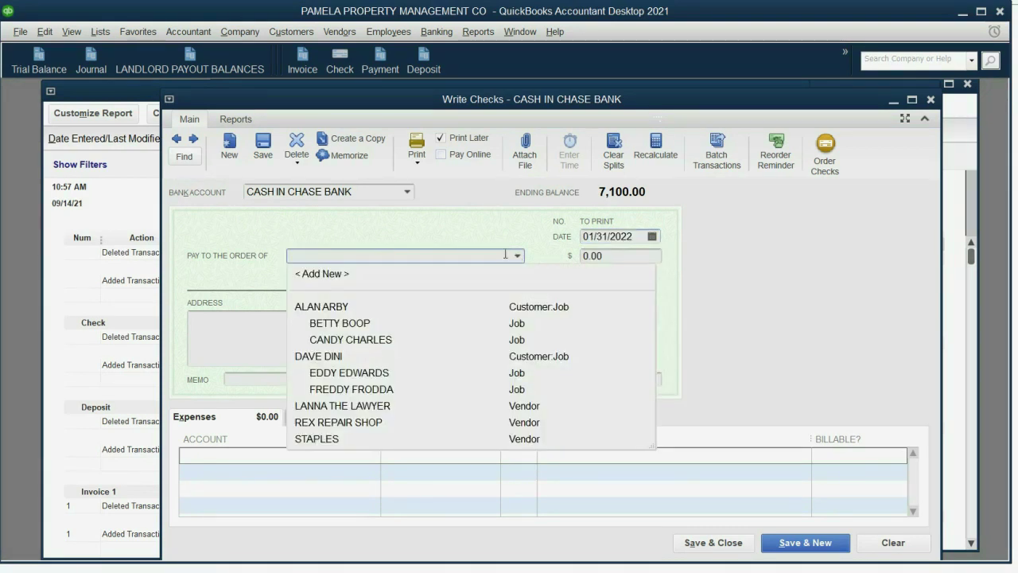
{"action": "left_click", "coordinate": [362, 359]}
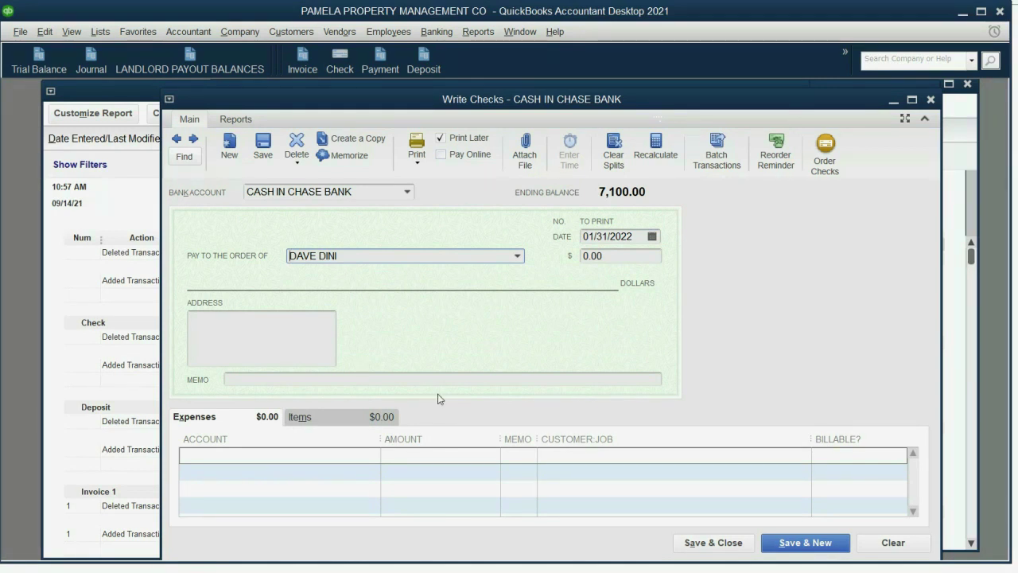
Assign the check's expense line to ALREADY PAID and the payee's customer record, and set the check amount to 5,700.00.
{"action": "left_click", "coordinate": [323, 452]}
{"action": "left_click", "coordinate": [376, 459]}
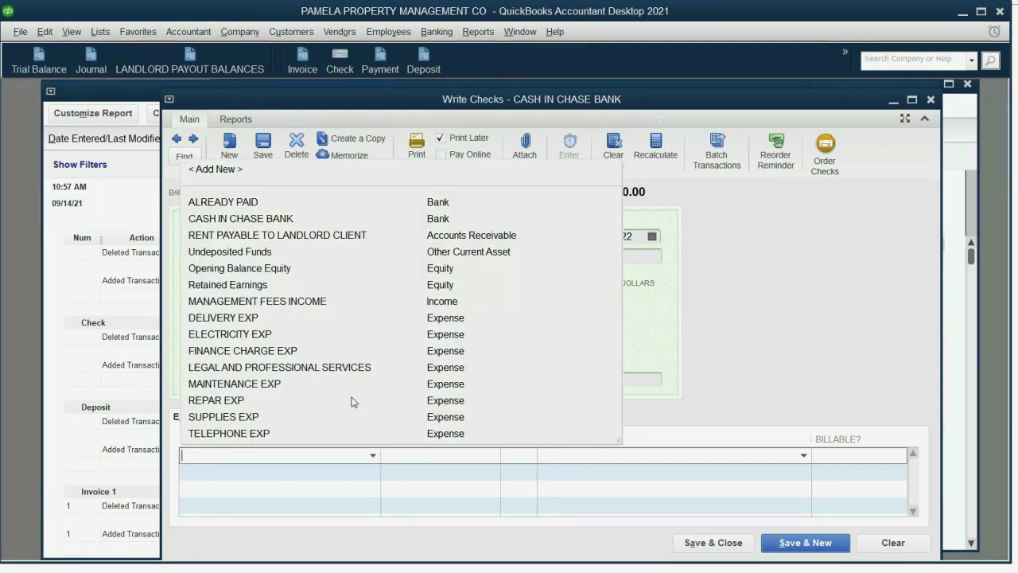
{"action": "left_click", "coordinate": [277, 199]}
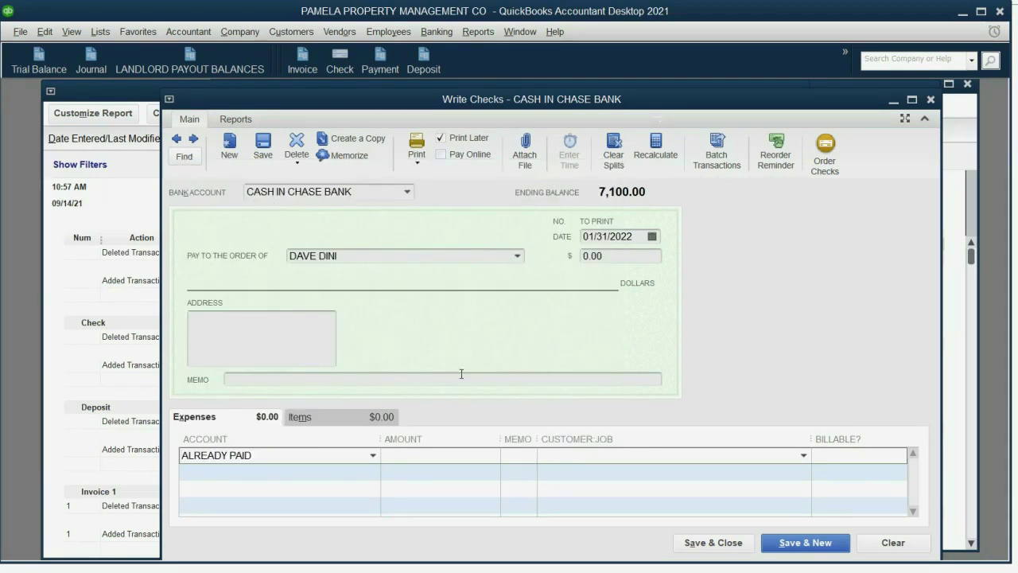
{"action": "left_click", "coordinate": [802, 455]}
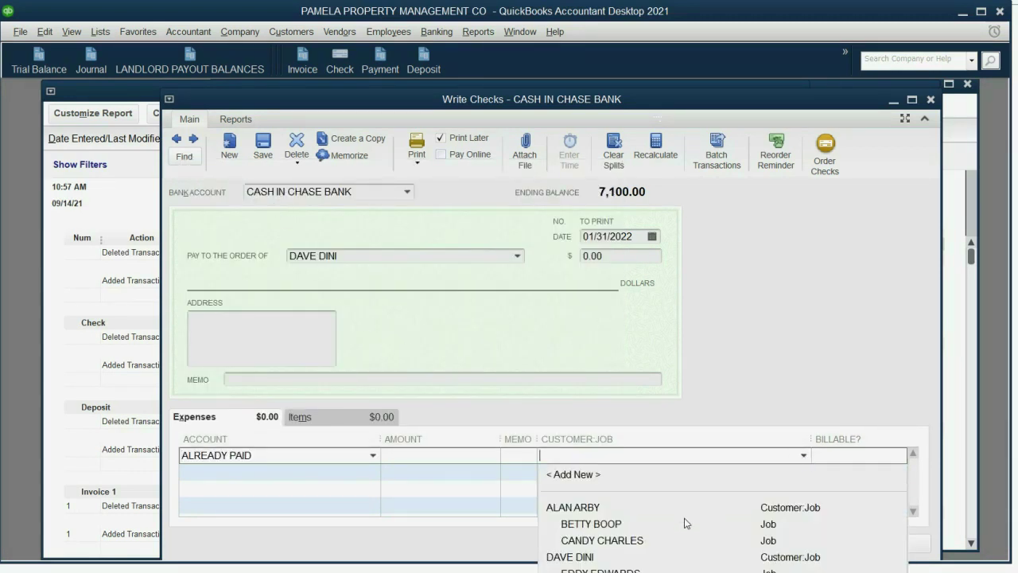
{"action": "left_click", "coordinate": [632, 556]}
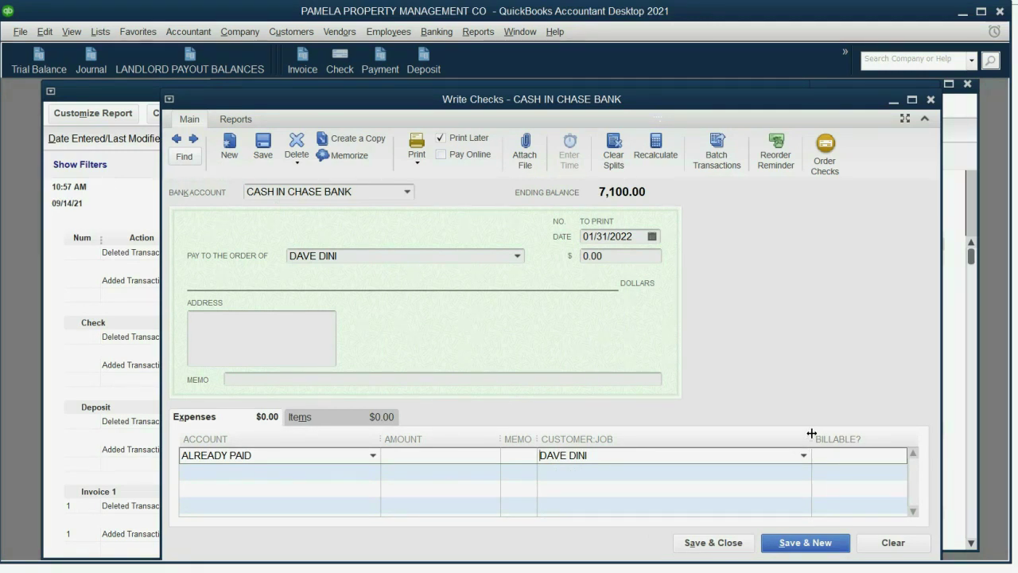
{"action": "left_click", "coordinate": [642, 256]}
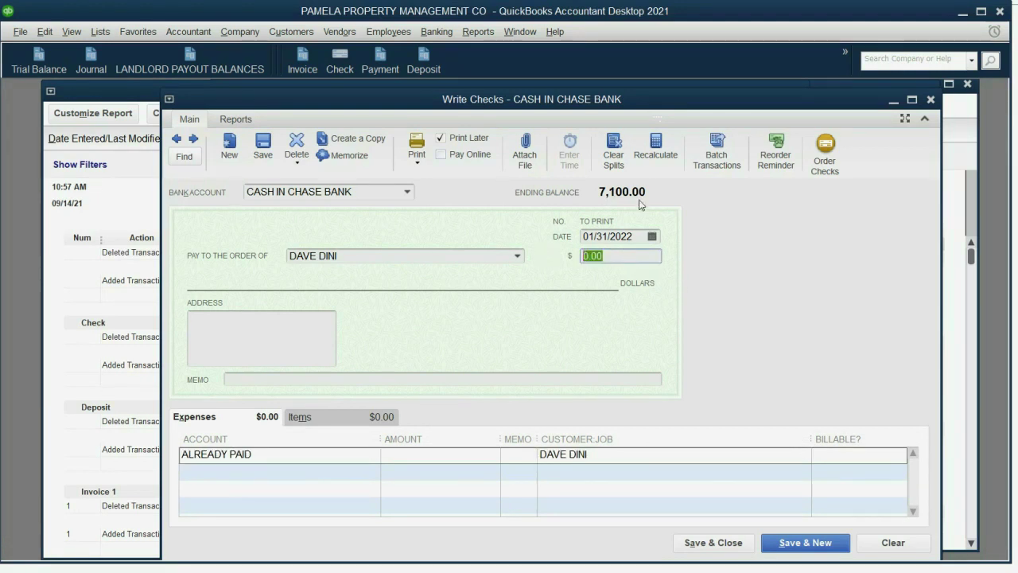
{"action": "type", "text": "57"}
{"action": "key", "text": "Tab"}
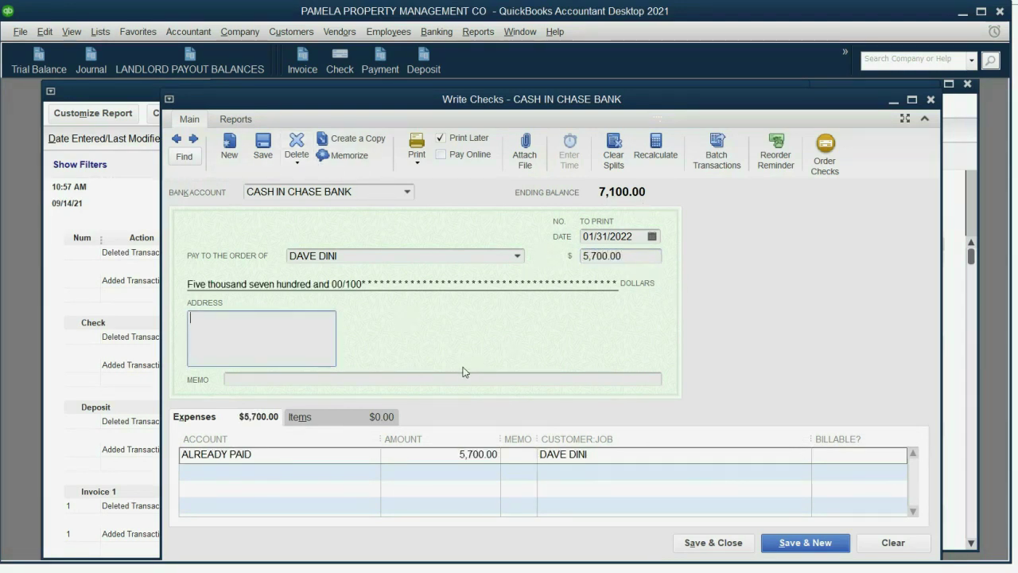
Compare the check amount with the ALREADY PAID balance in the Trial Balance, and save and close the check.
{"action": "left_click", "coordinate": [43, 58]}
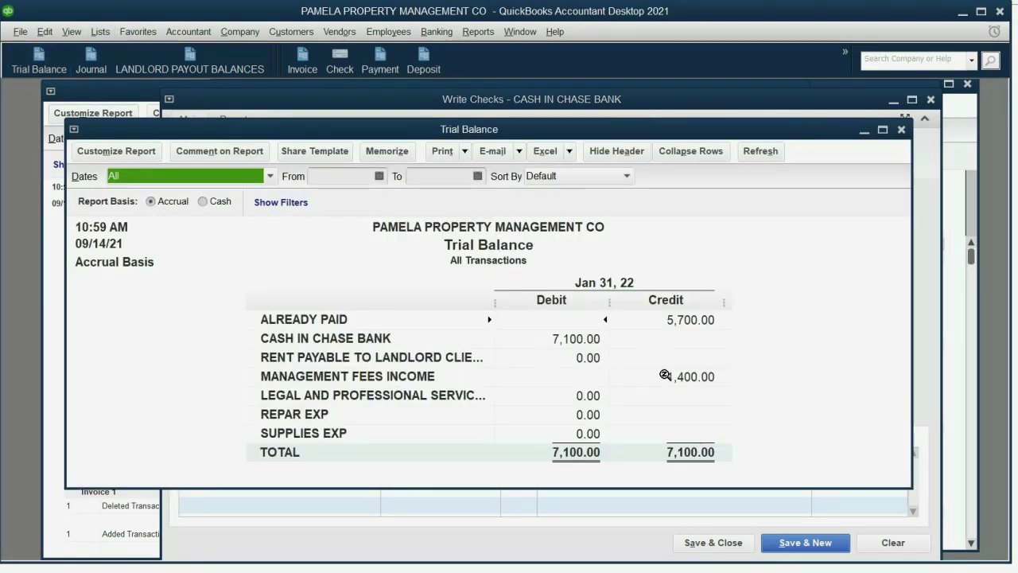
{"action": "left_click", "coordinate": [936, 399]}
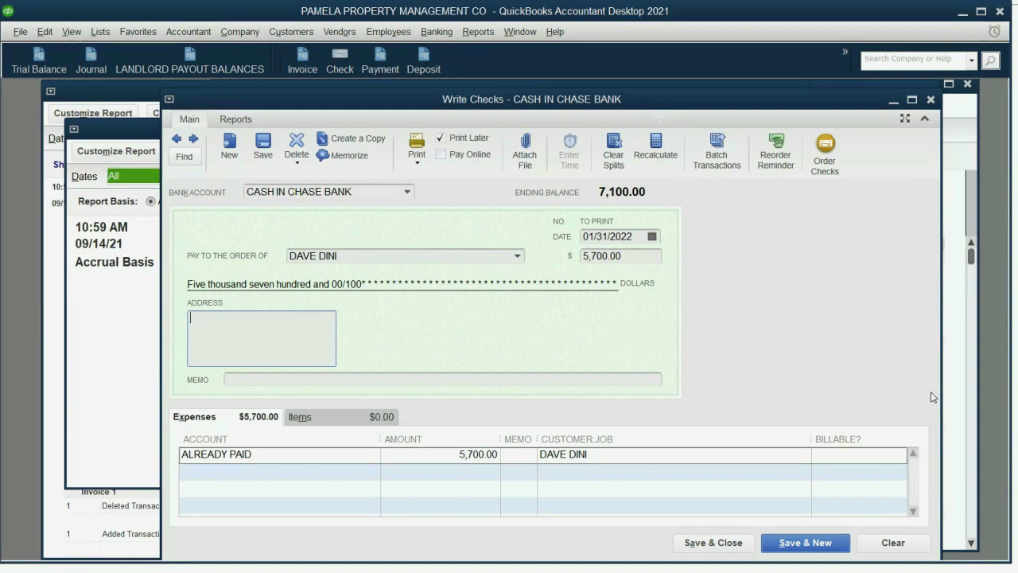
{"action": "left_click", "coordinate": [720, 542]}
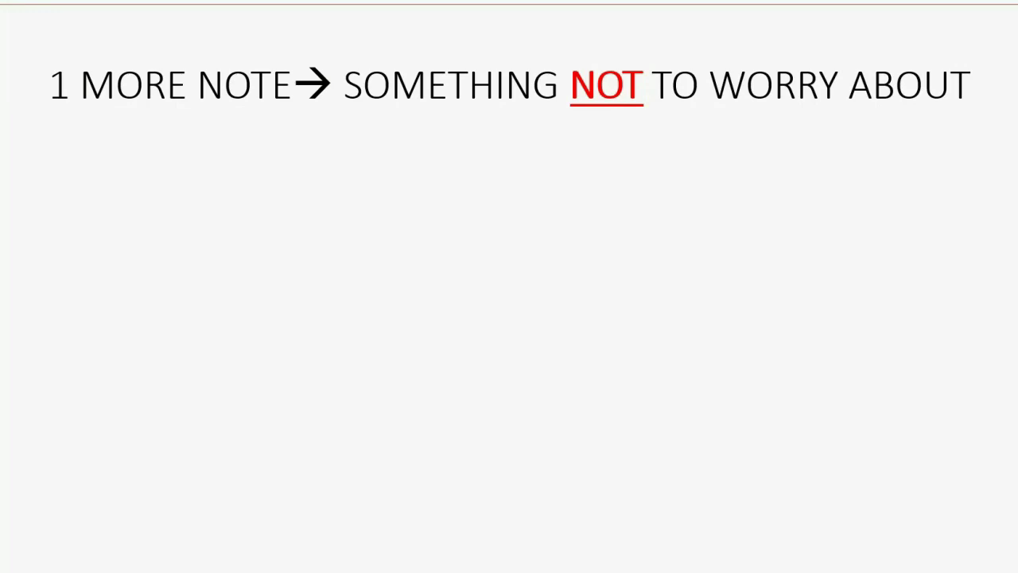
{"action": "key", "text": "Right"}
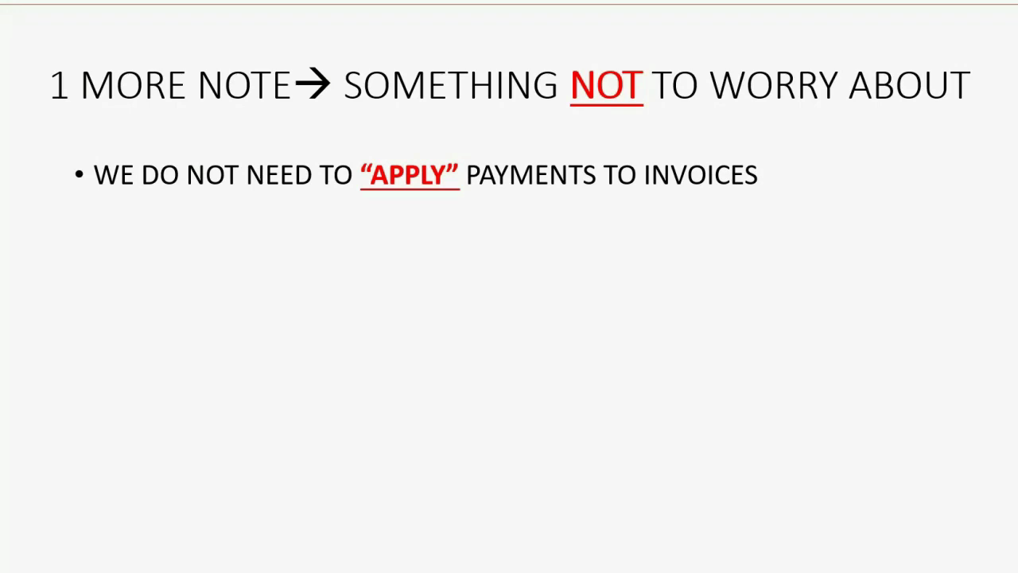
{"action": "key", "text": "Right"}
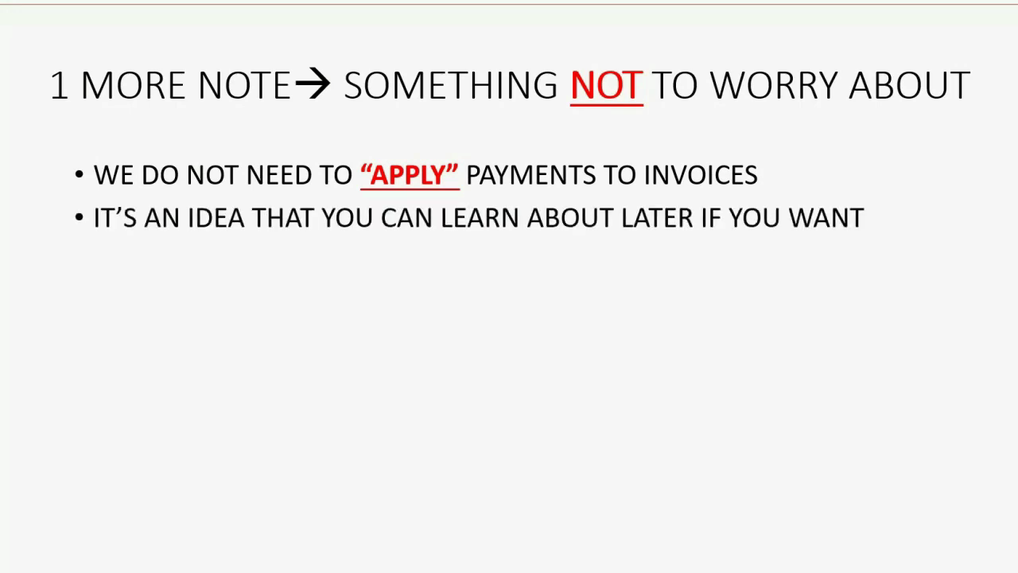